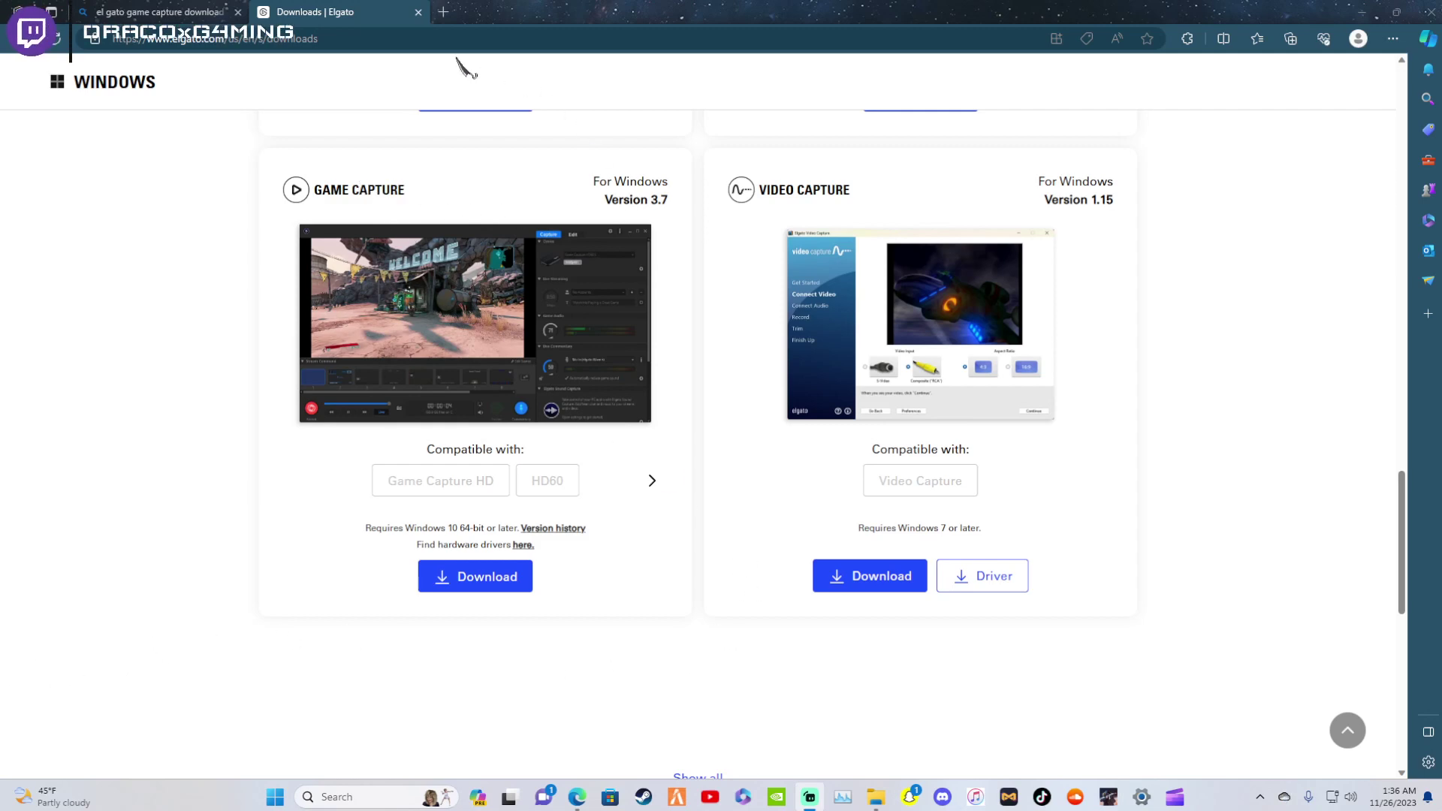
Step: In a new Edge tab, search 'el gato game capture download' and open the Downloads | Elgato page
click(443, 11)
click(385, 41)
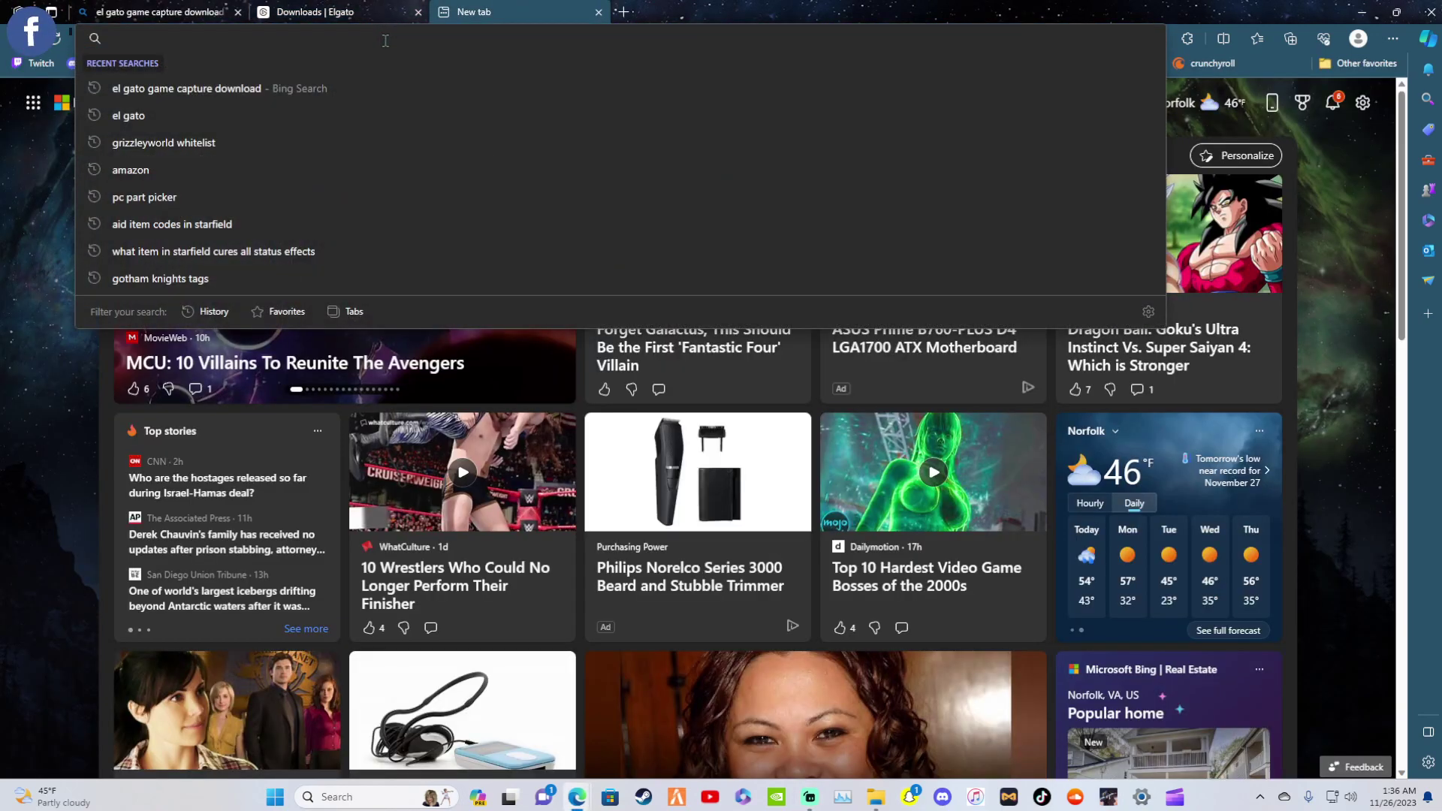
text(el gato)
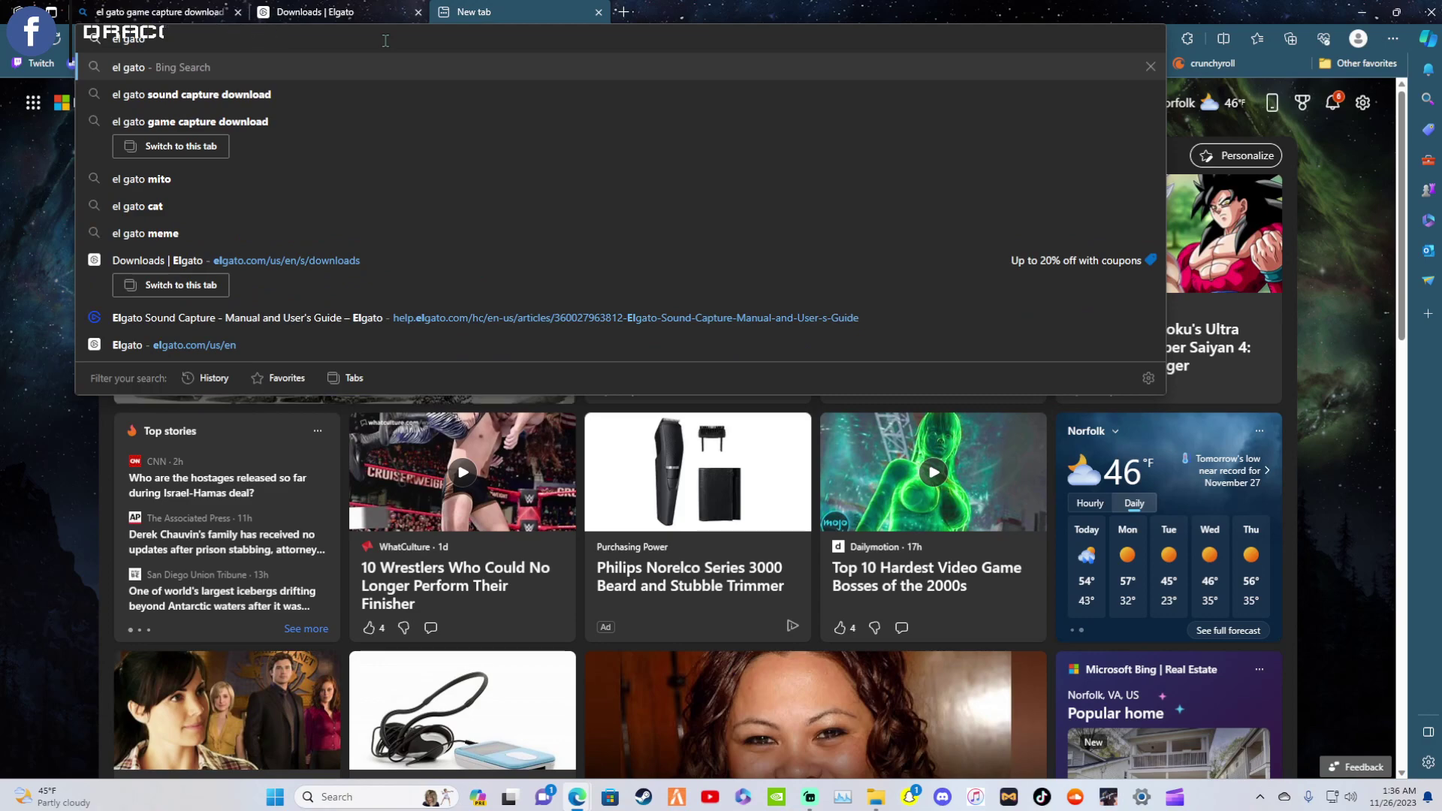
click(255, 123)
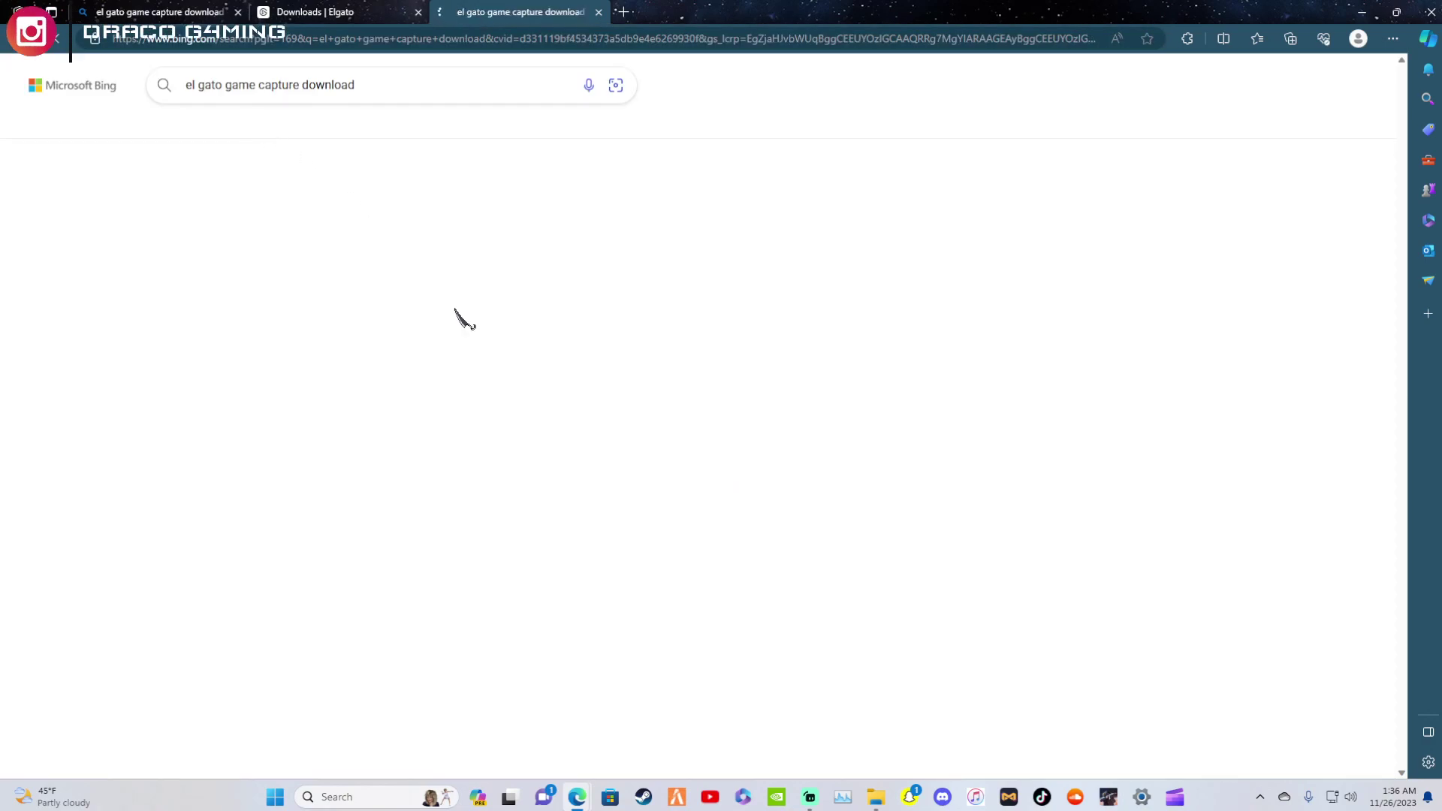
click(241, 222)
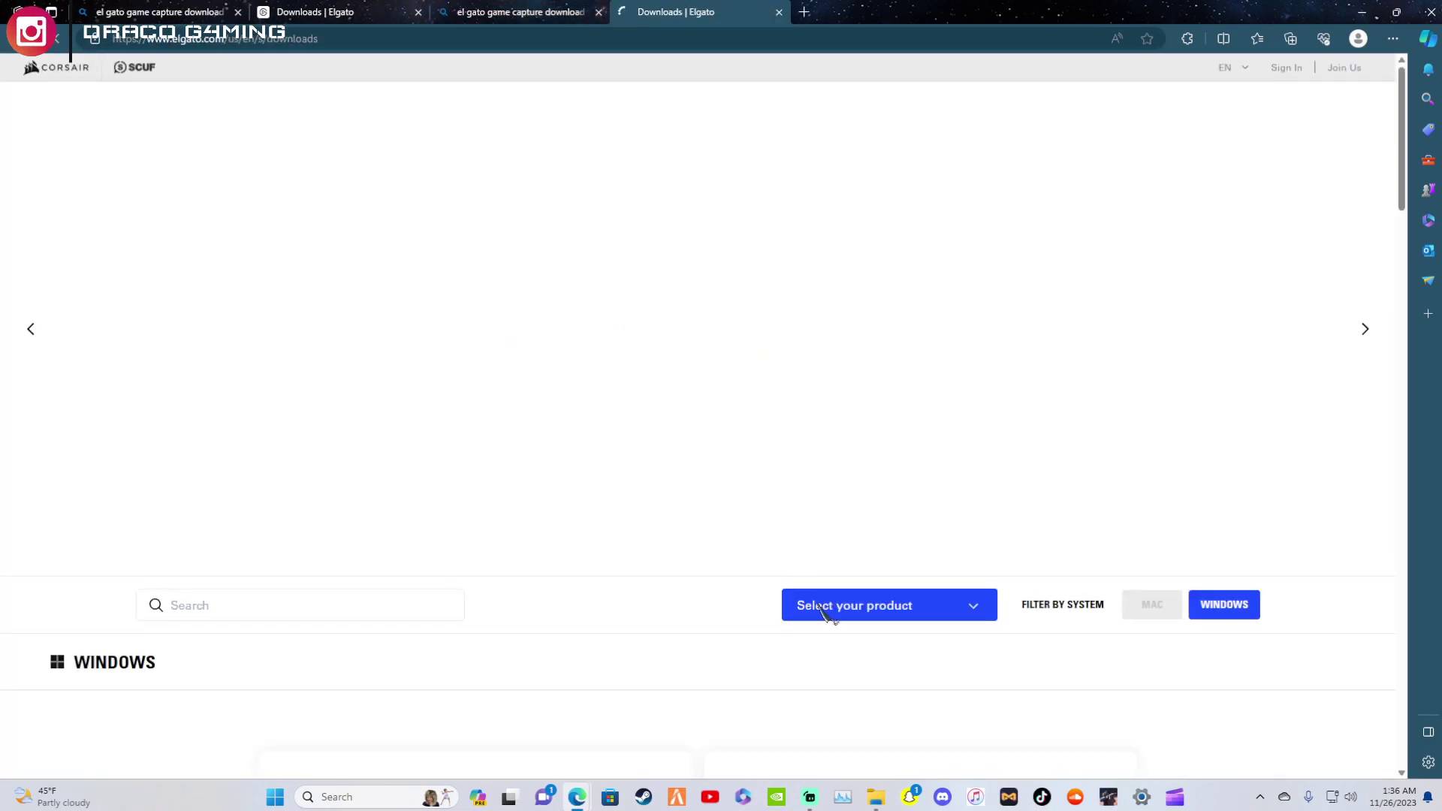
Step: Download the Game Capture 3.7 installer for Windows, skipping the subscribe prompt
scroll(600, 492, down, 10)
scroll(579, 488, down, 15)
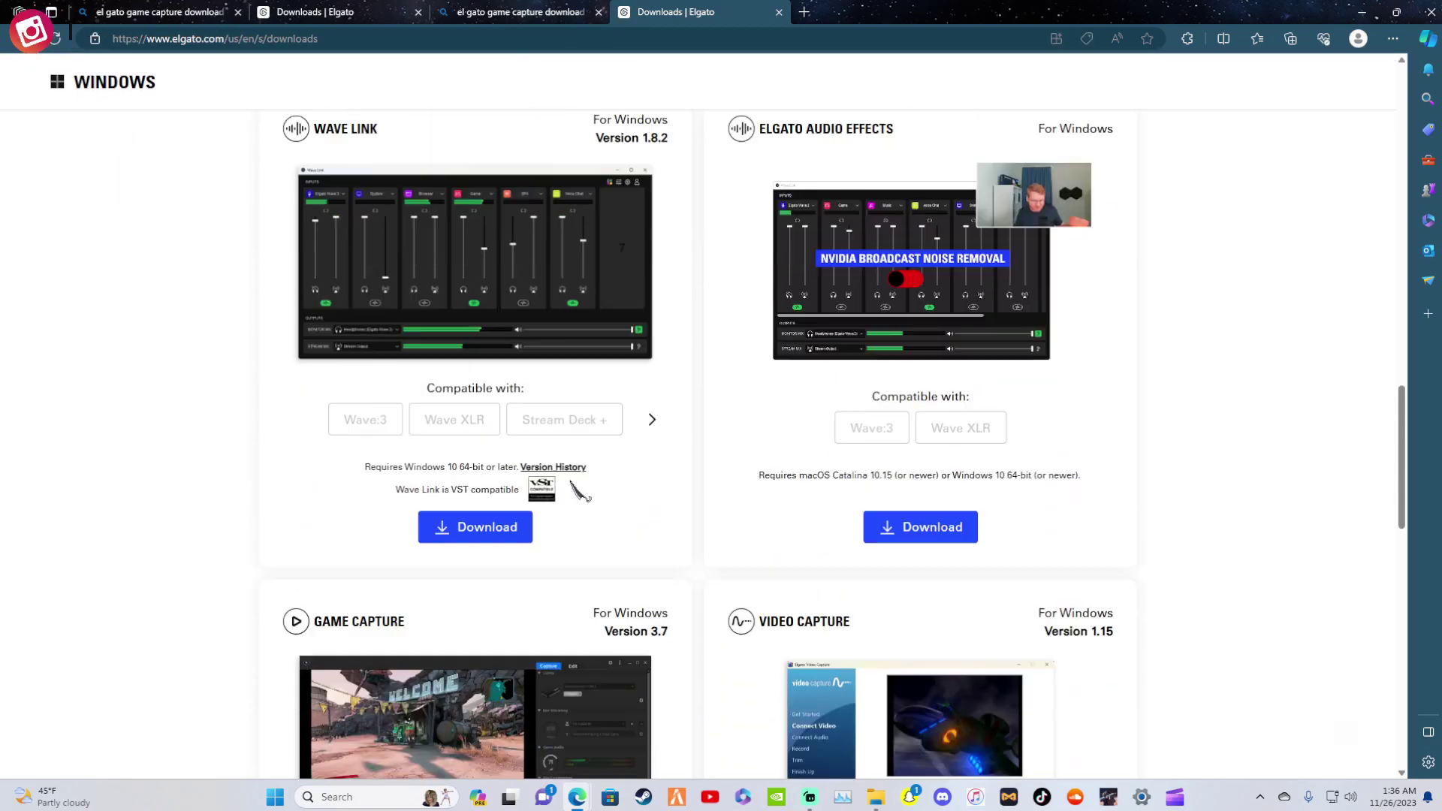
scroll(328, 391, up, 5)
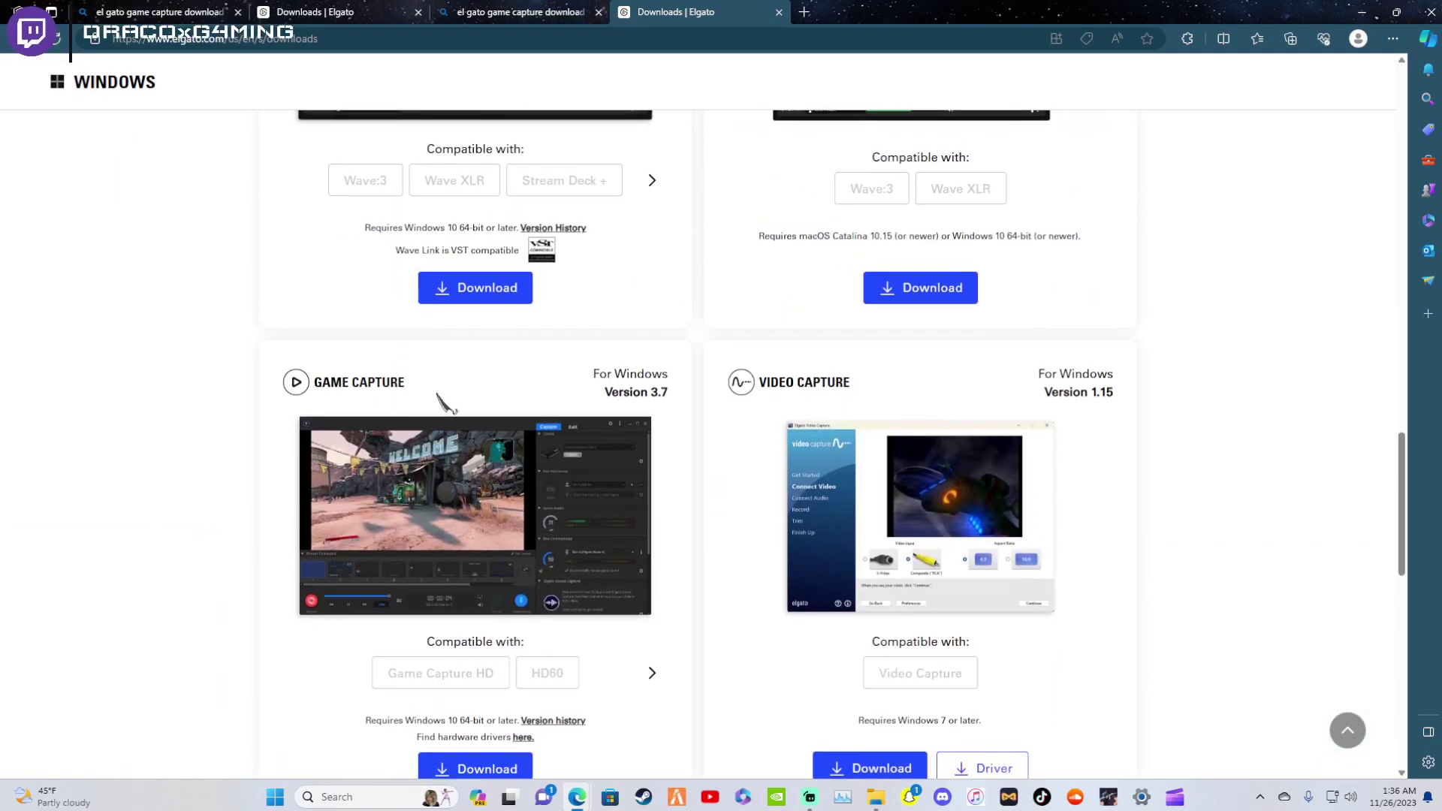
scroll(652, 403, down, 2)
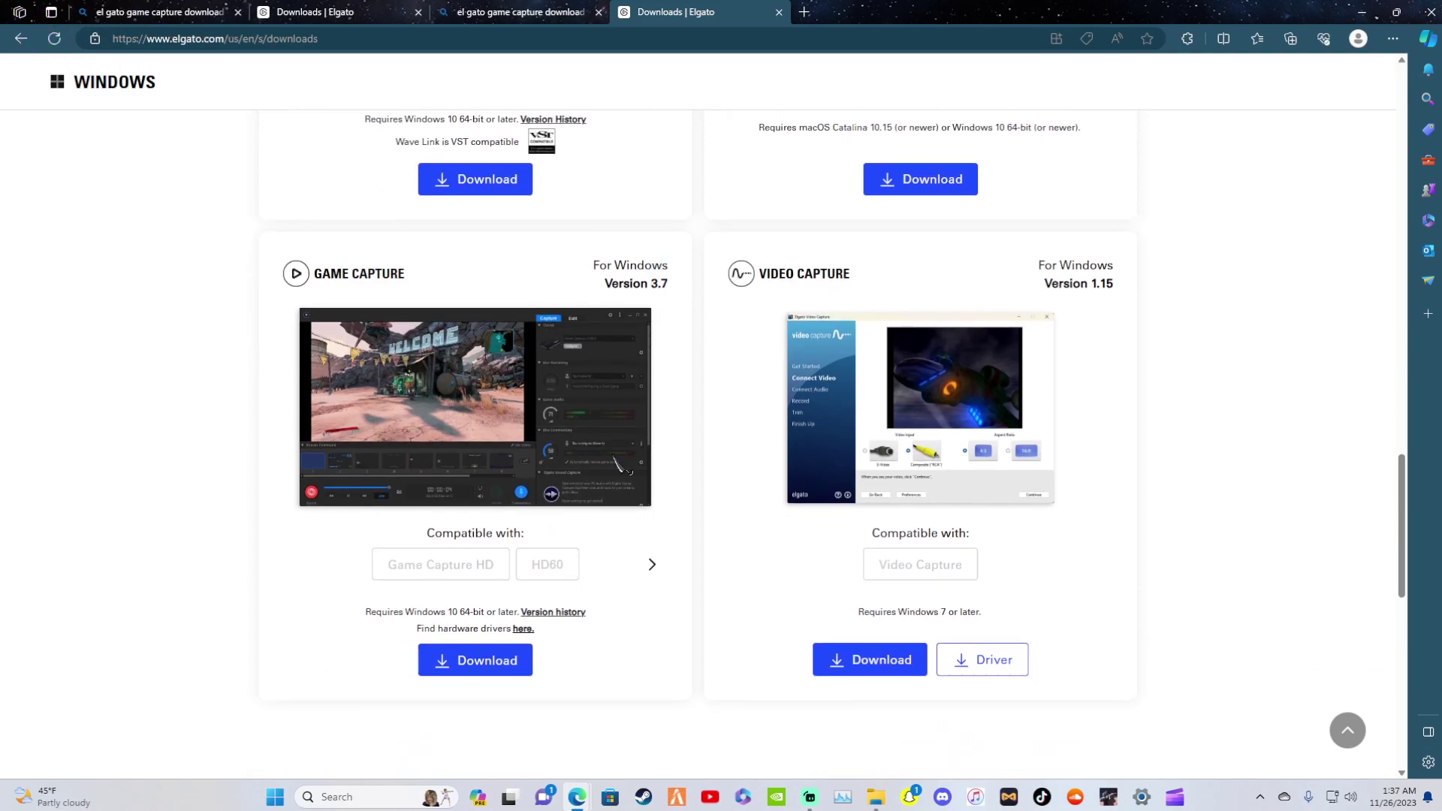
click(464, 670)
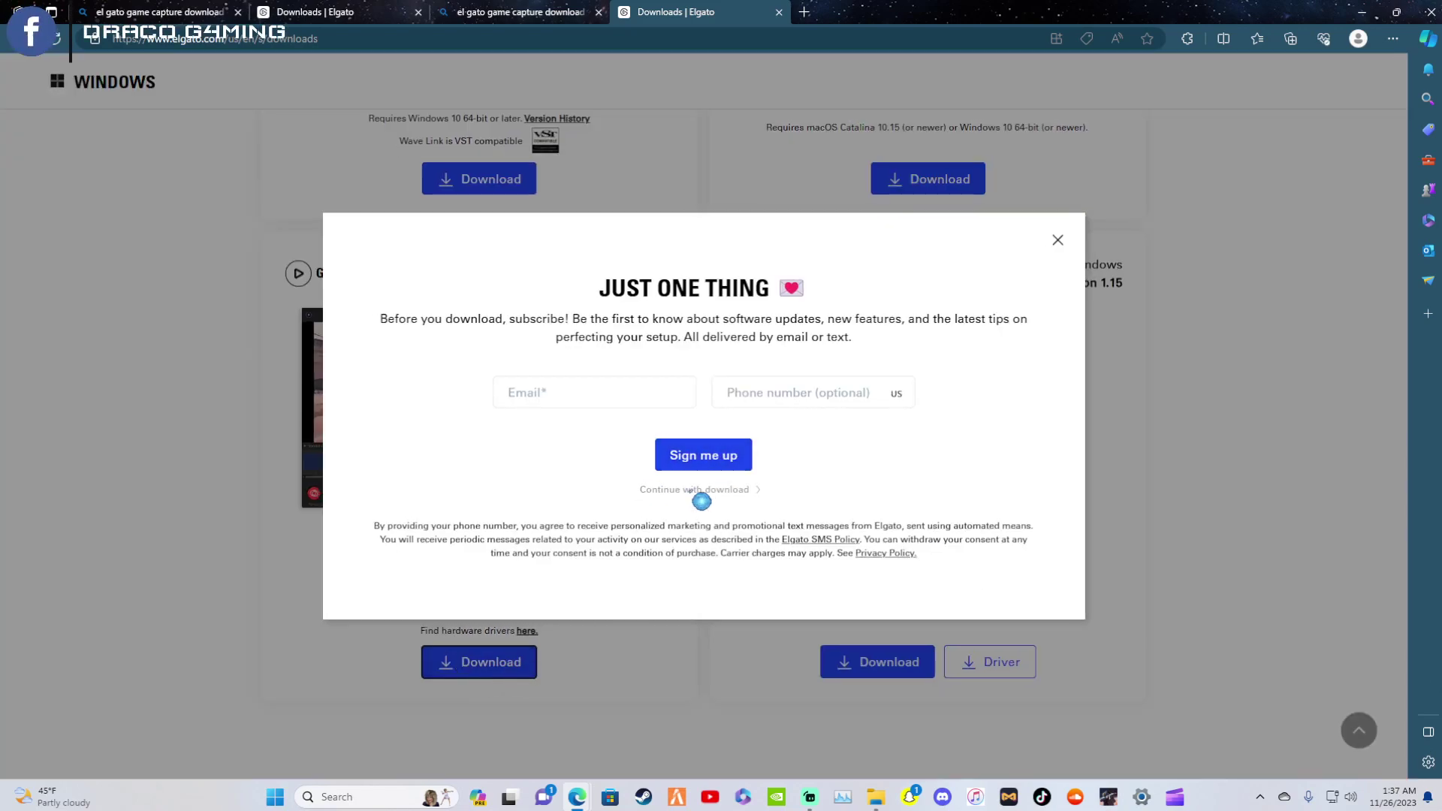
click(698, 490)
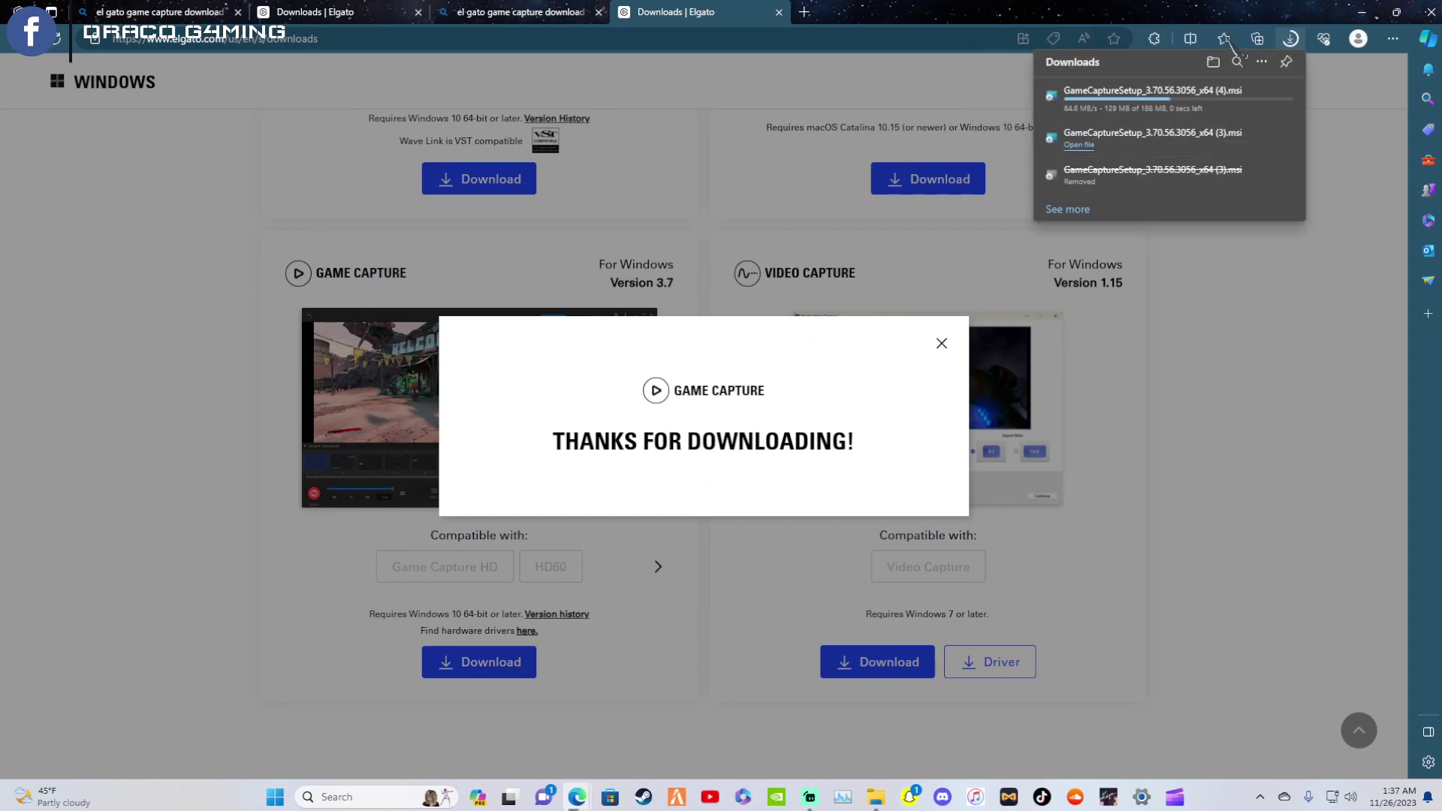
Step: Run the downloaded Game Capture HD installer, cancel and exit setup, then dismiss the thanks message
click(1093, 112)
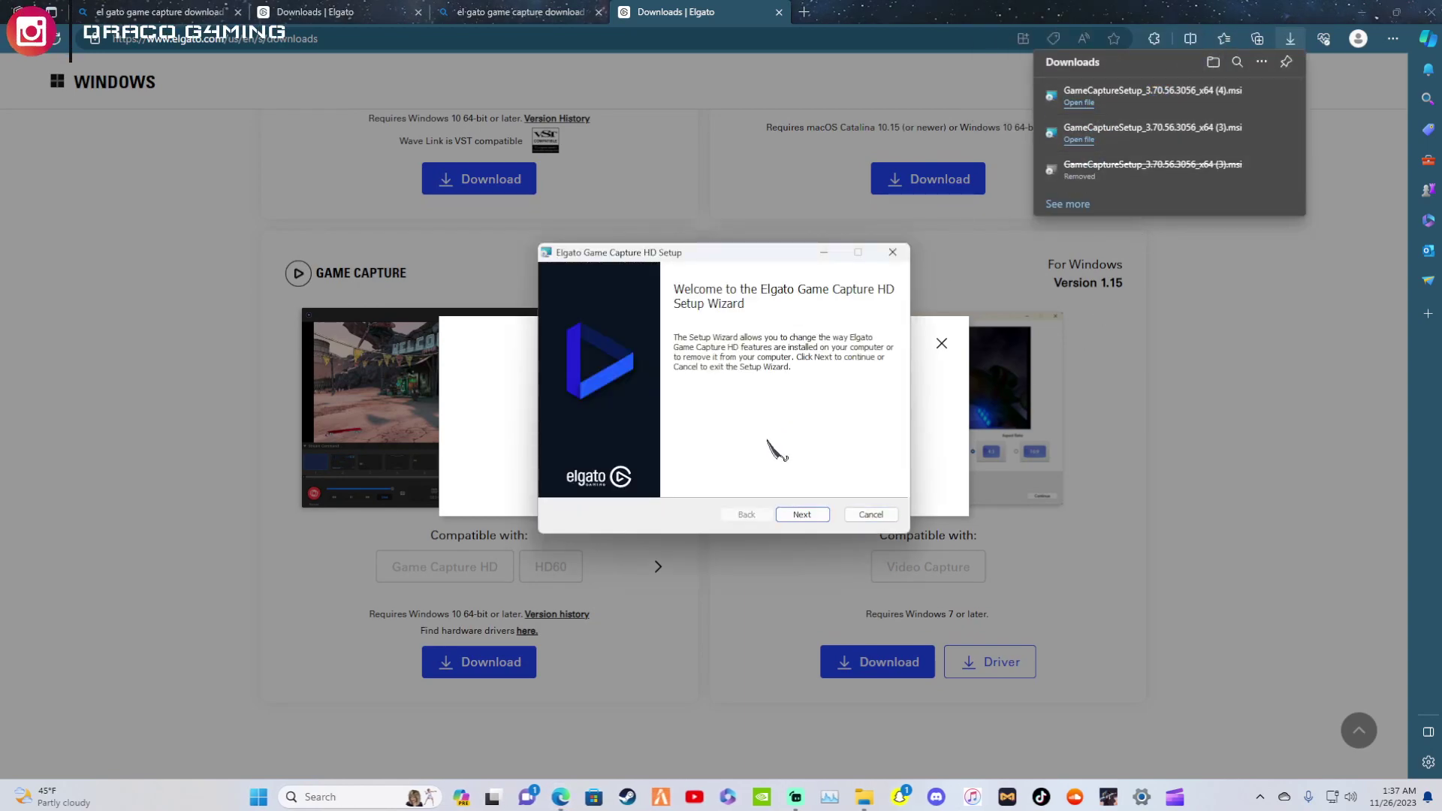
click(797, 513)
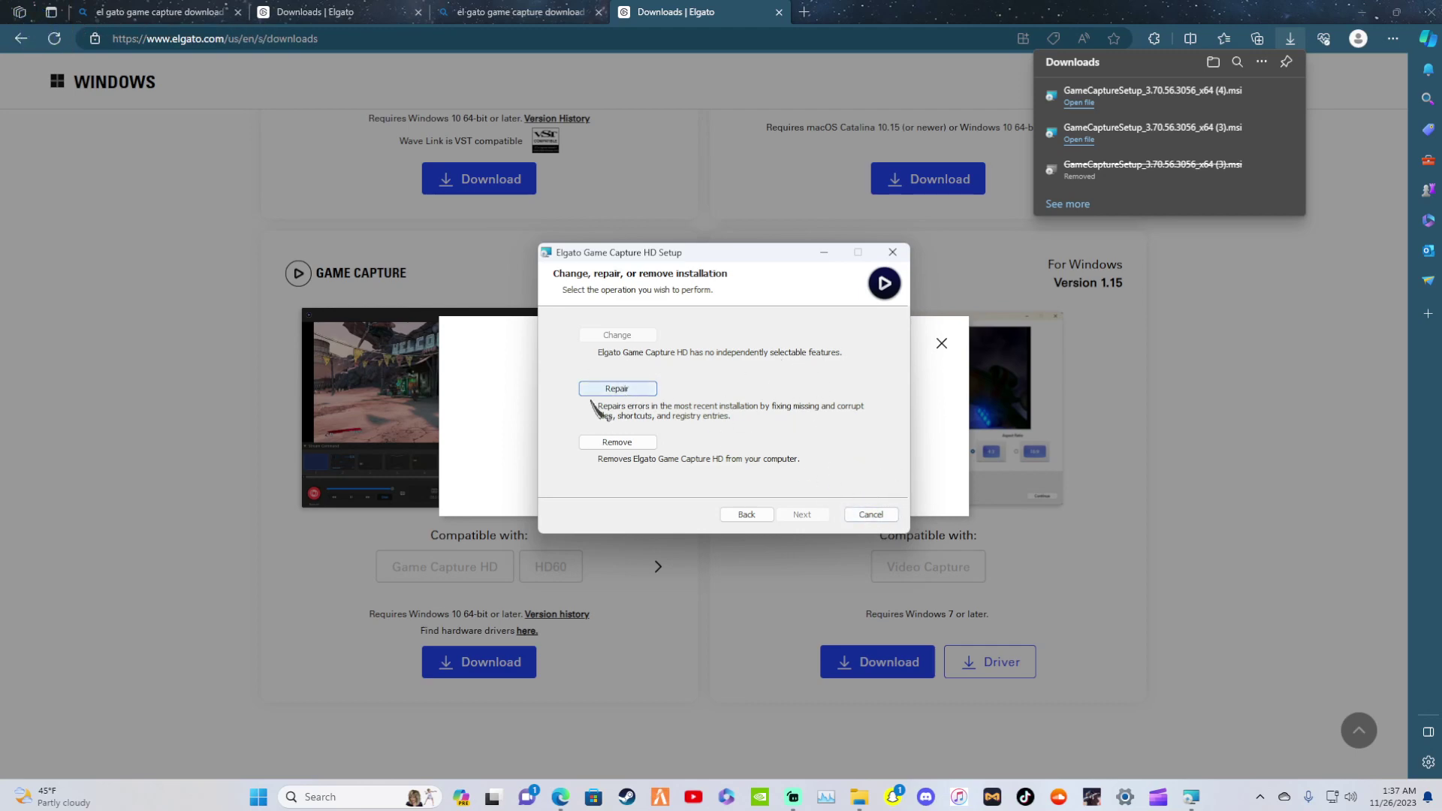
click(878, 515)
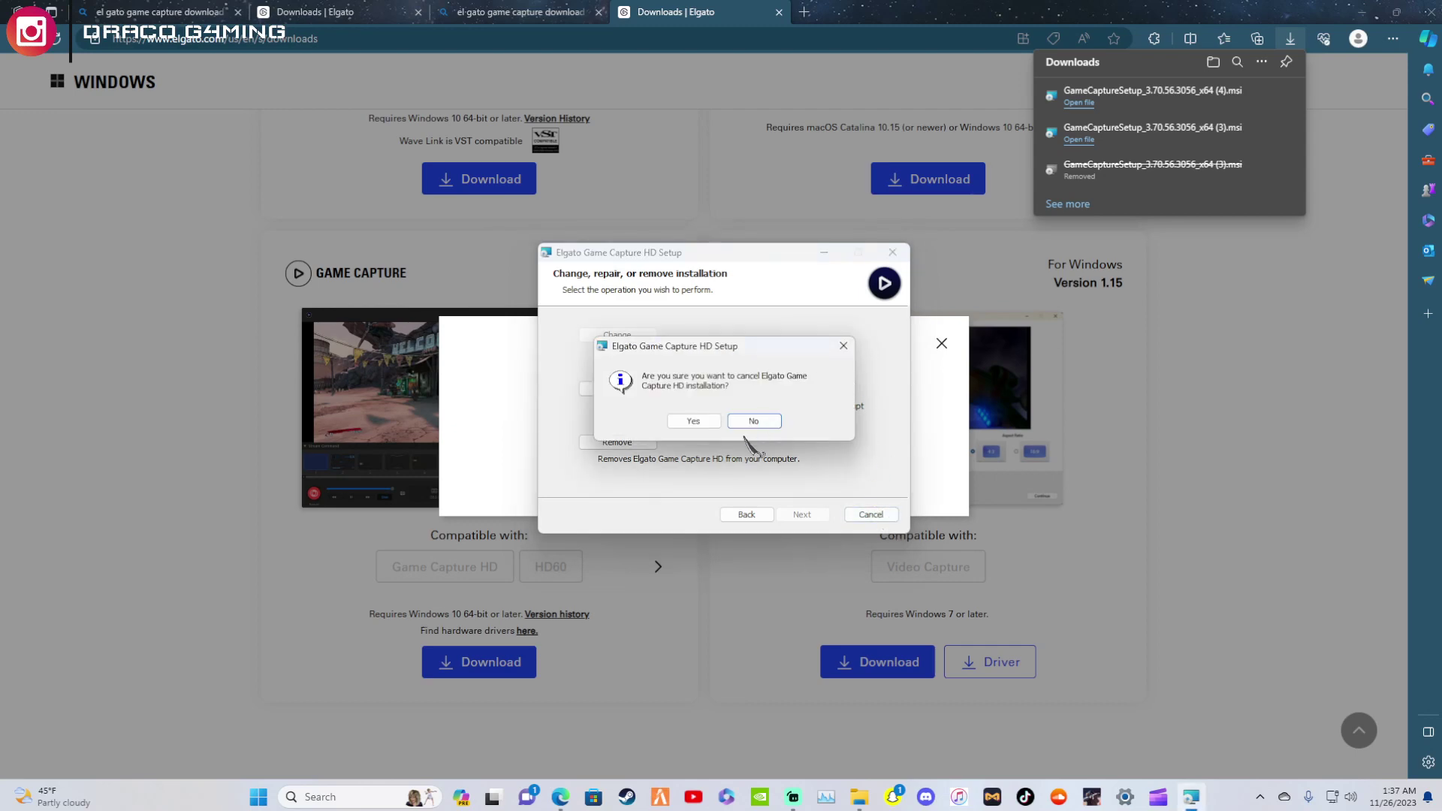
click(717, 422)
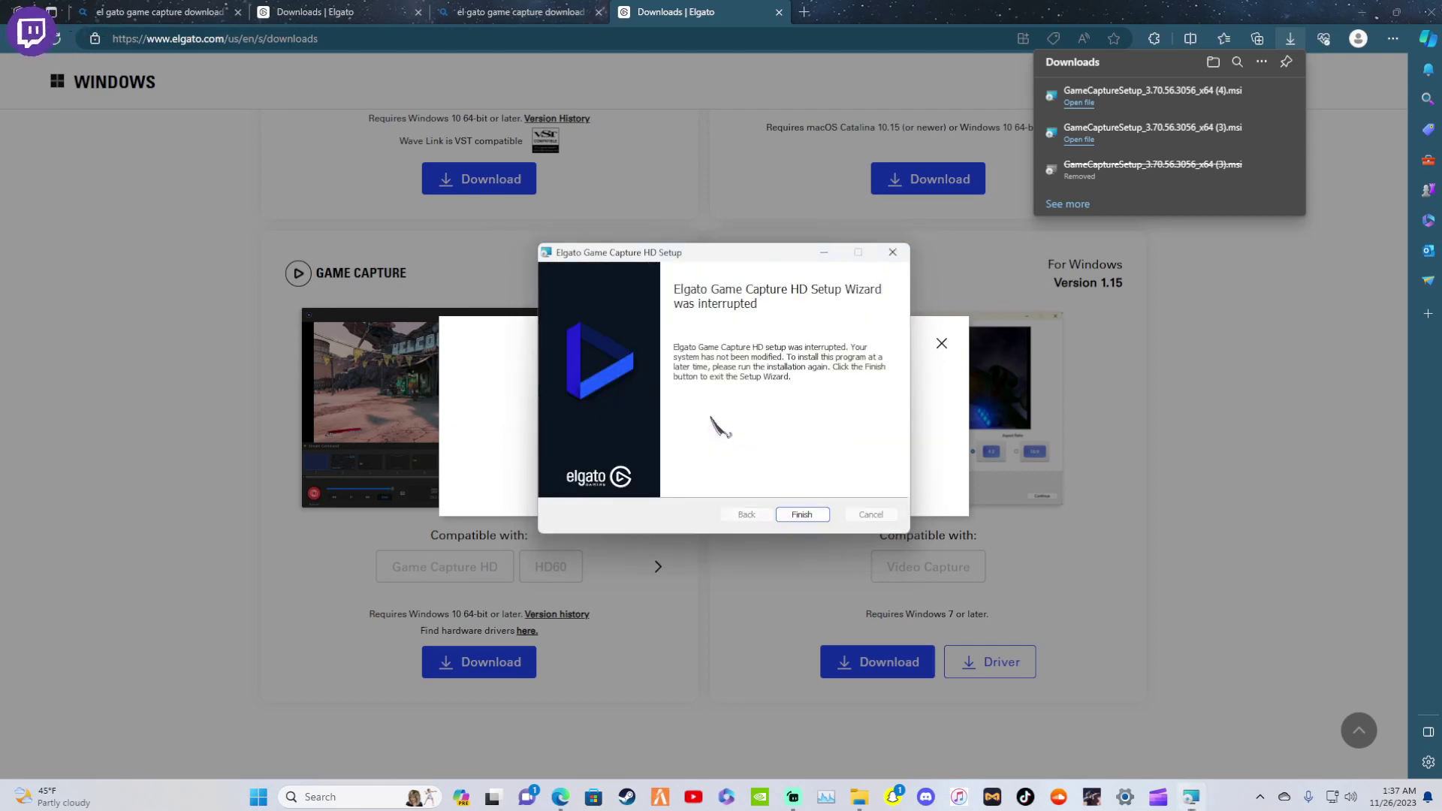
click(801, 514)
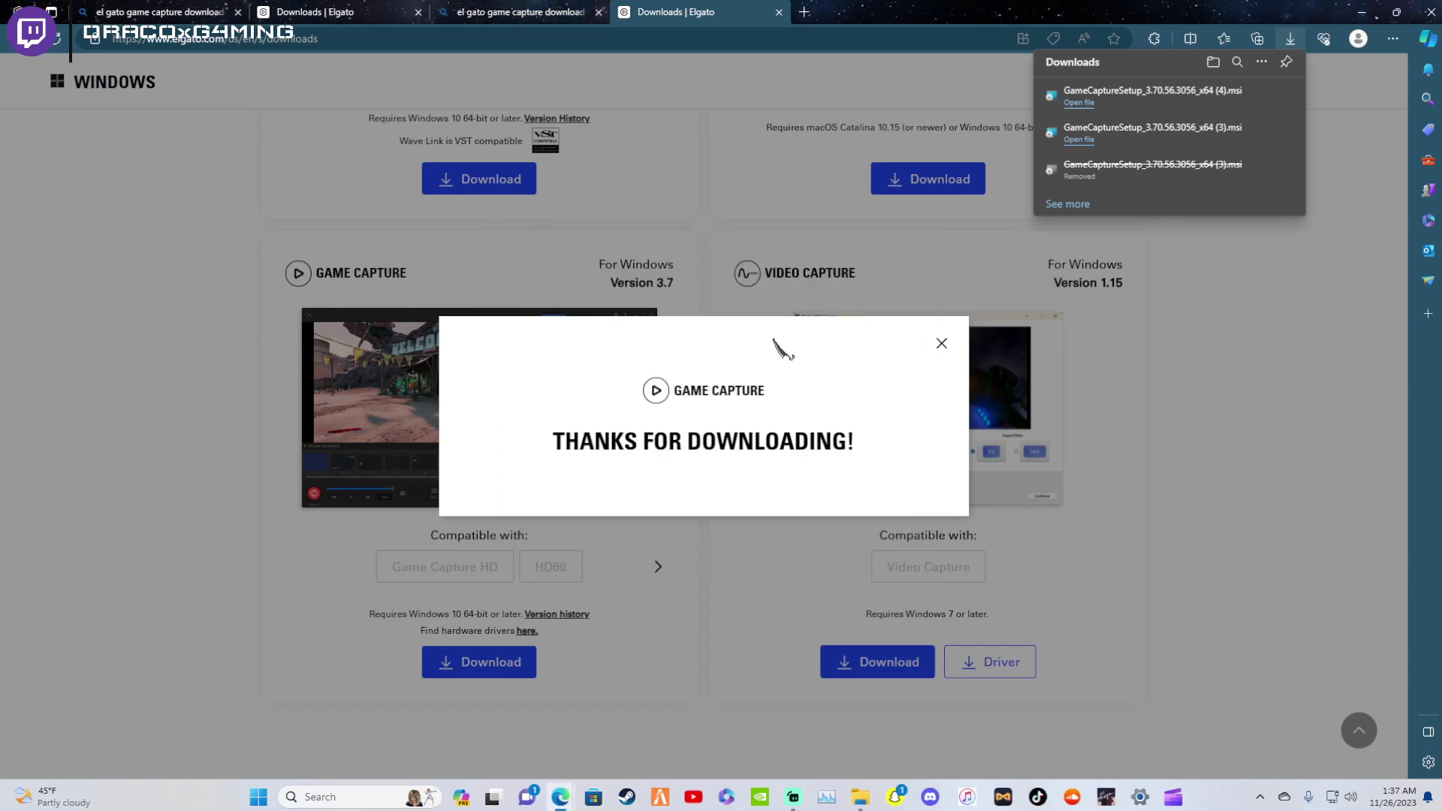
click(941, 343)
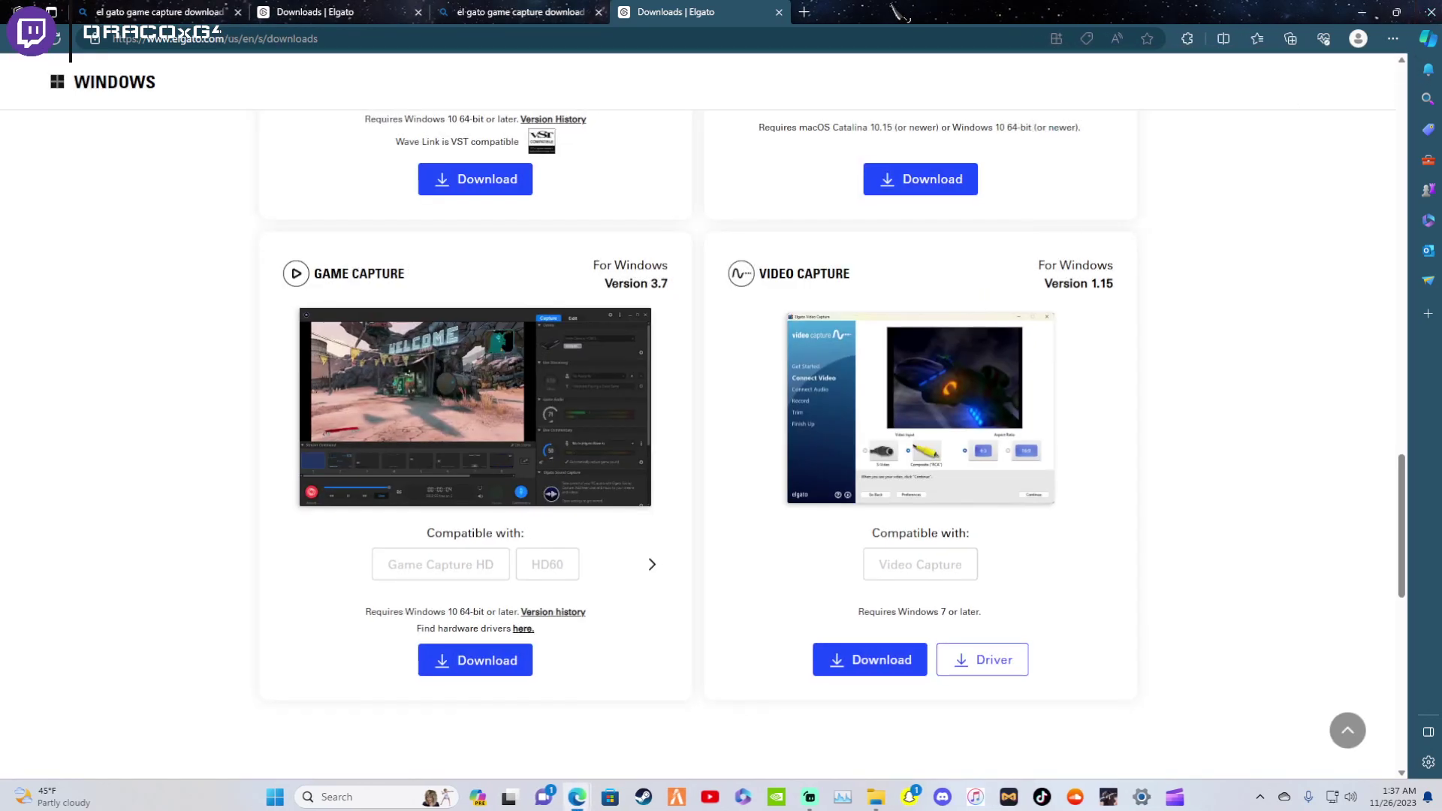
Step: Minimize the Edge window to reveal the desktop
click(1382, 11)
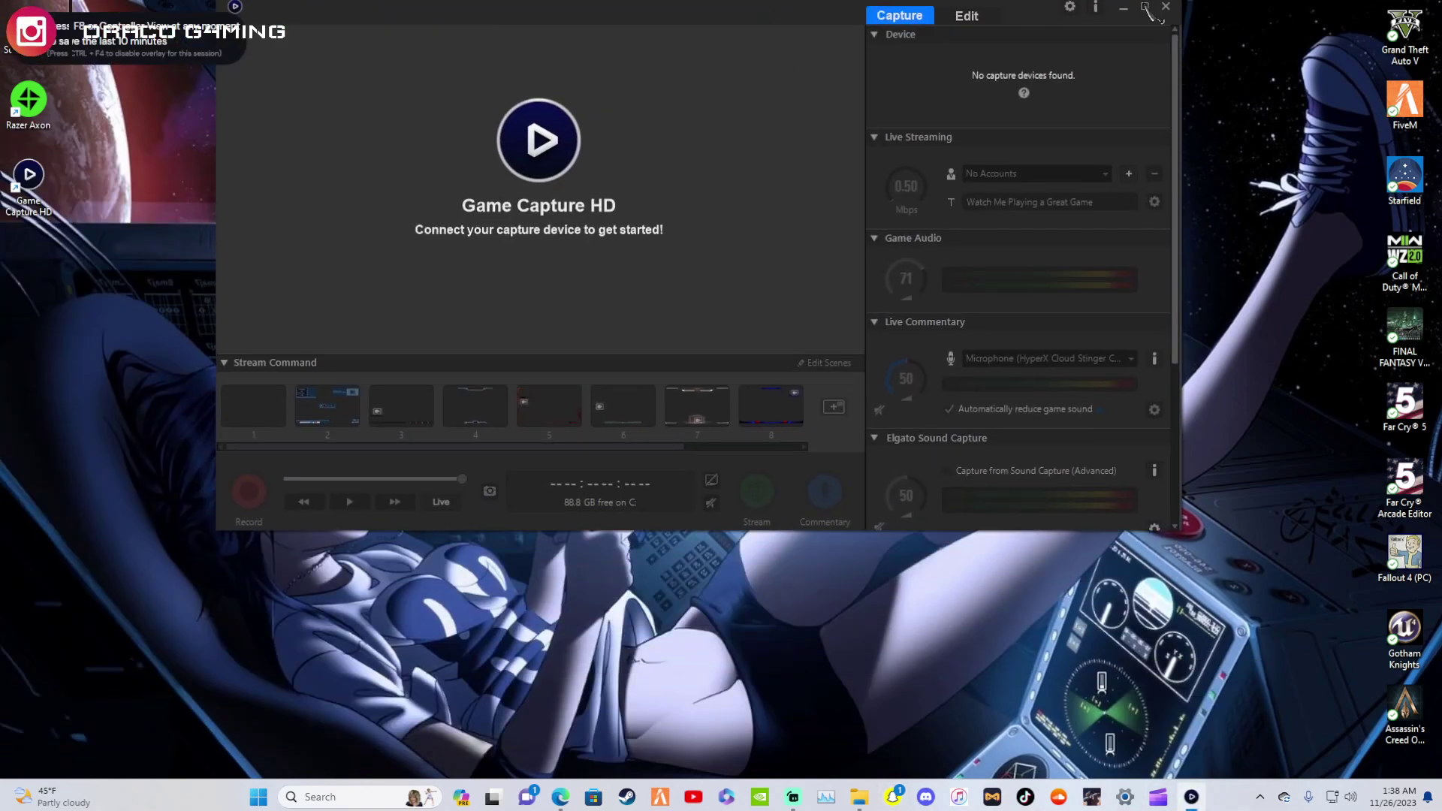
Step: Maximize Game Capture HD and open Sound Capture from its panel's gear icon
click(1145, 7)
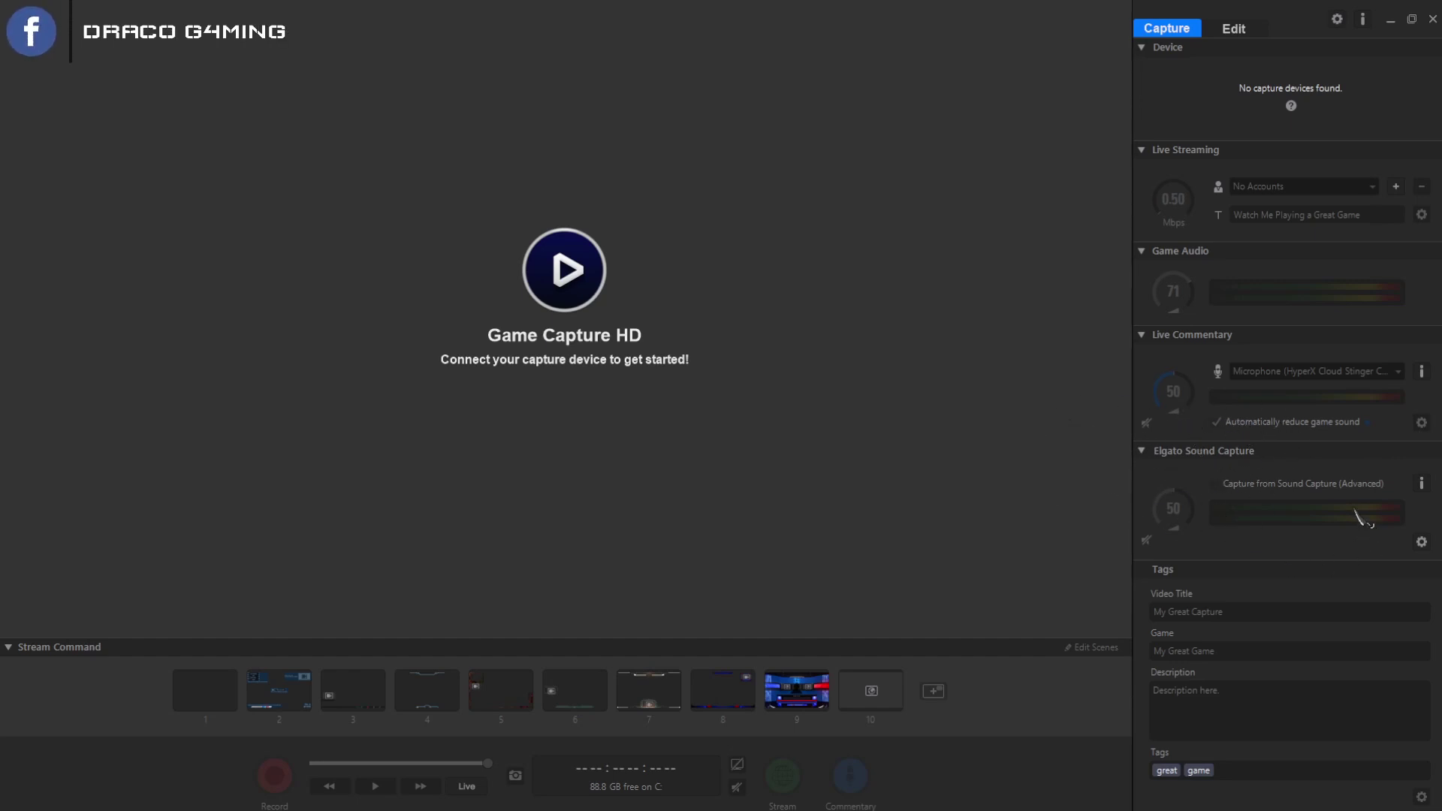
click(1421, 542)
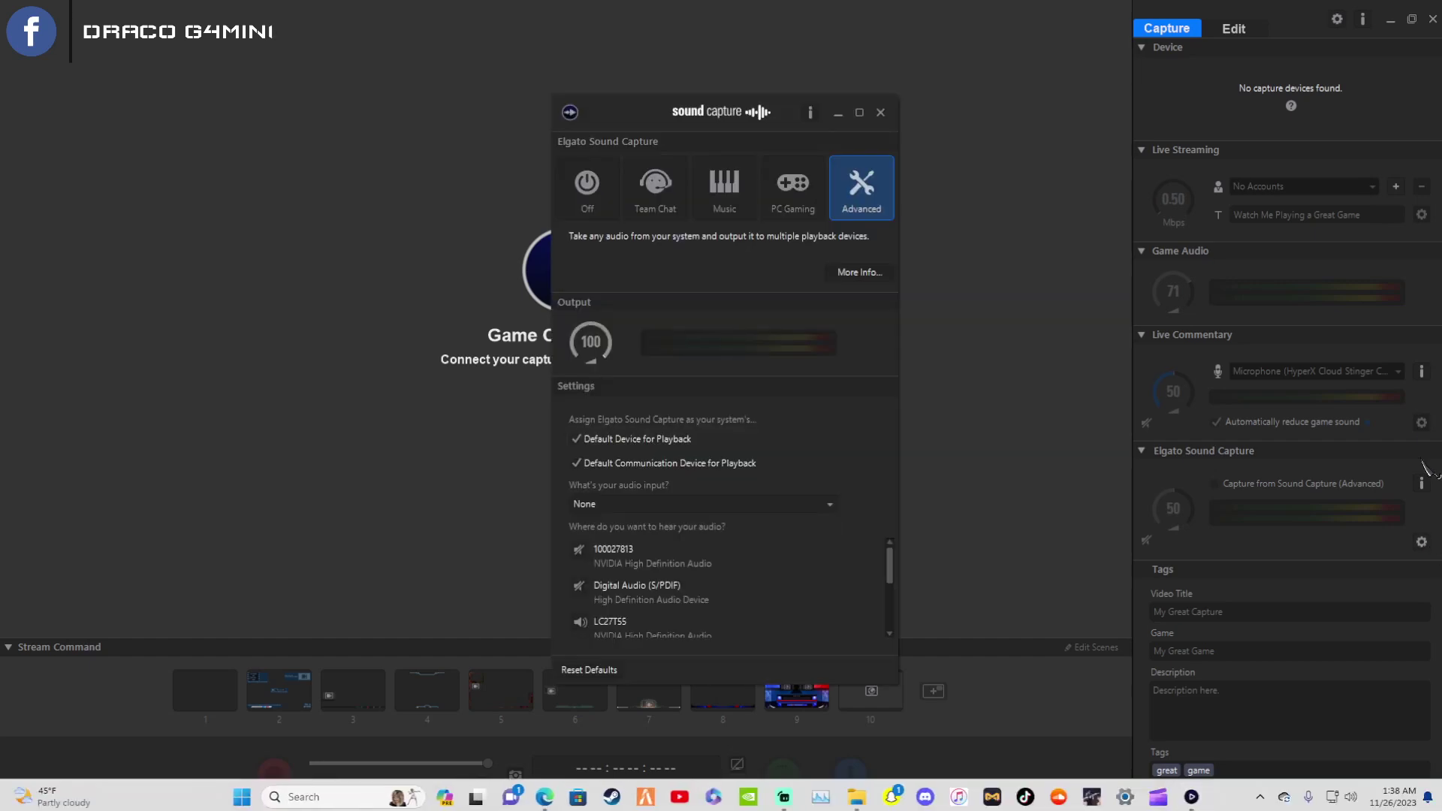
Step: Minimize the Game Capture HD window so only Sound Capture remains visible
click(1390, 21)
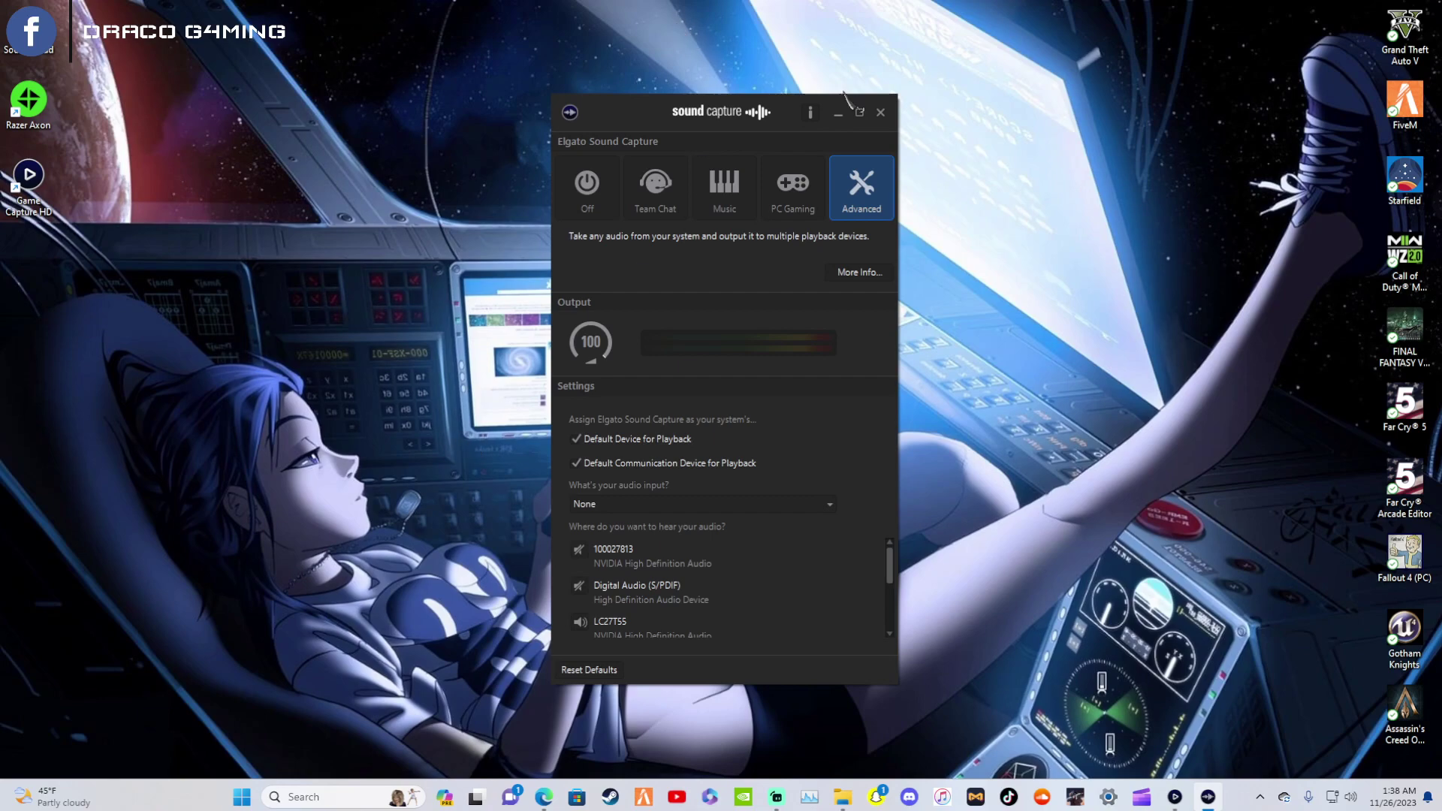
Step: Pin Sound Capture to the taskbar, drag its icon left, and confirm Unpin is offered
right_click(1207, 799)
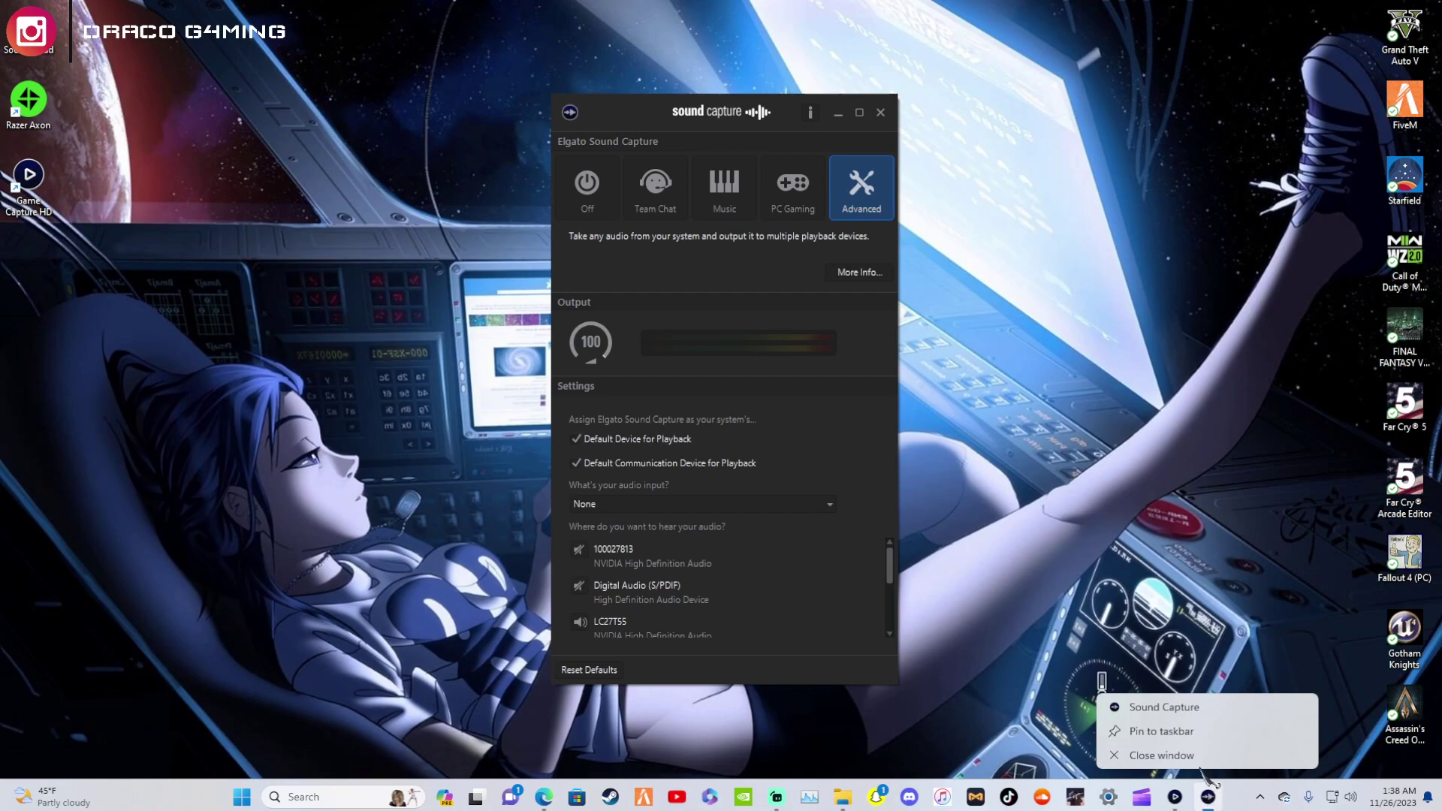
click(1149, 732)
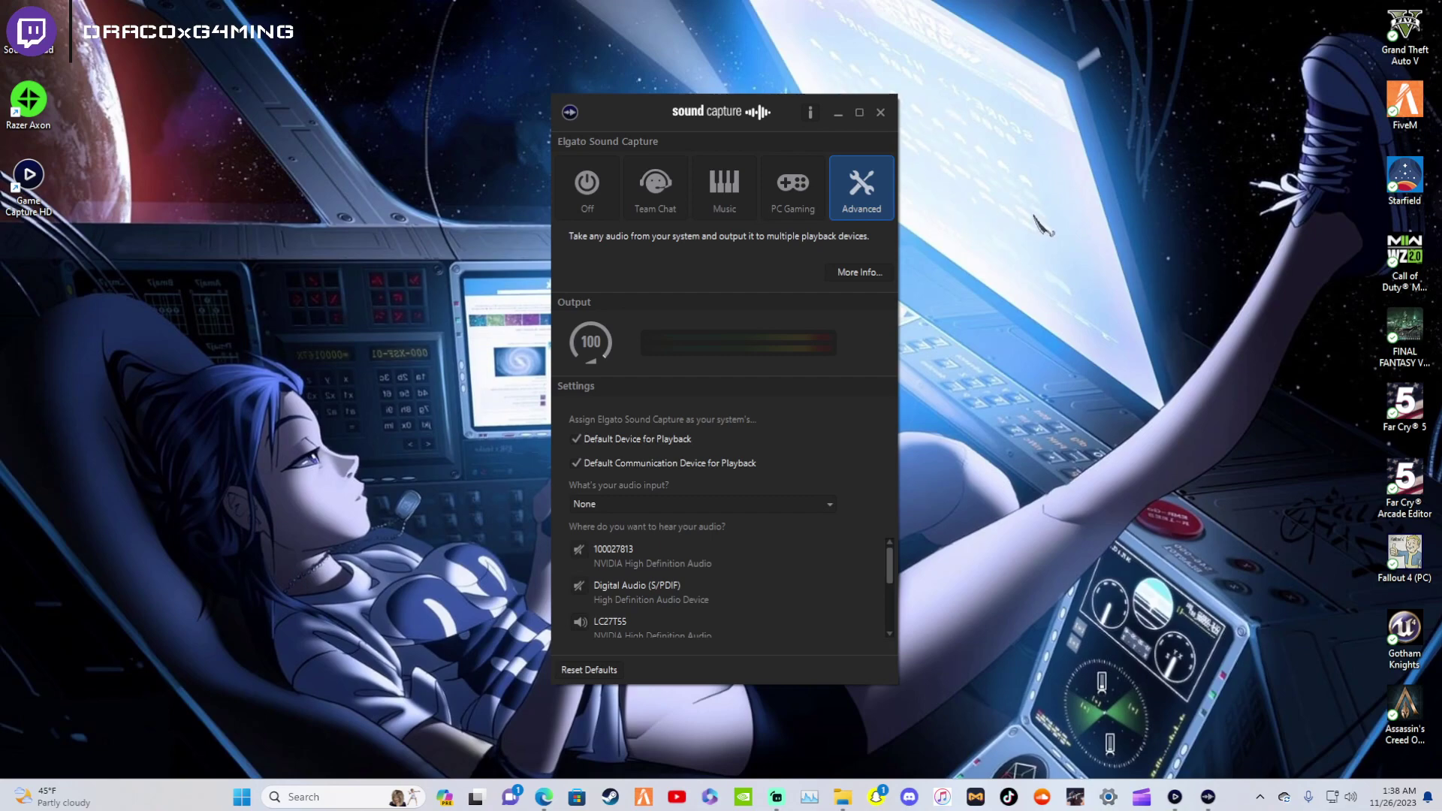
mouse_move(1213, 797)
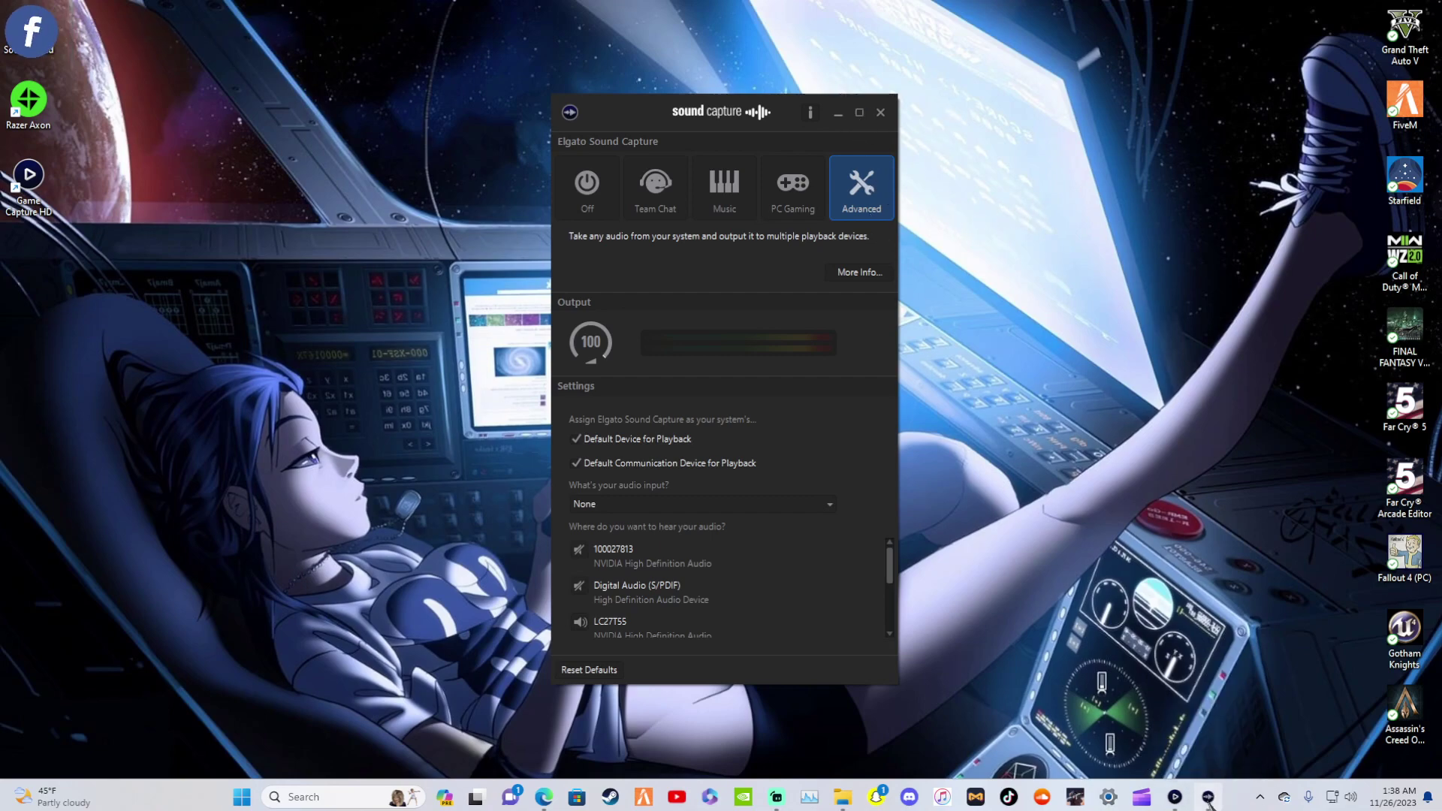
drag(1208, 798, 1142, 797)
right_click(1142, 799)
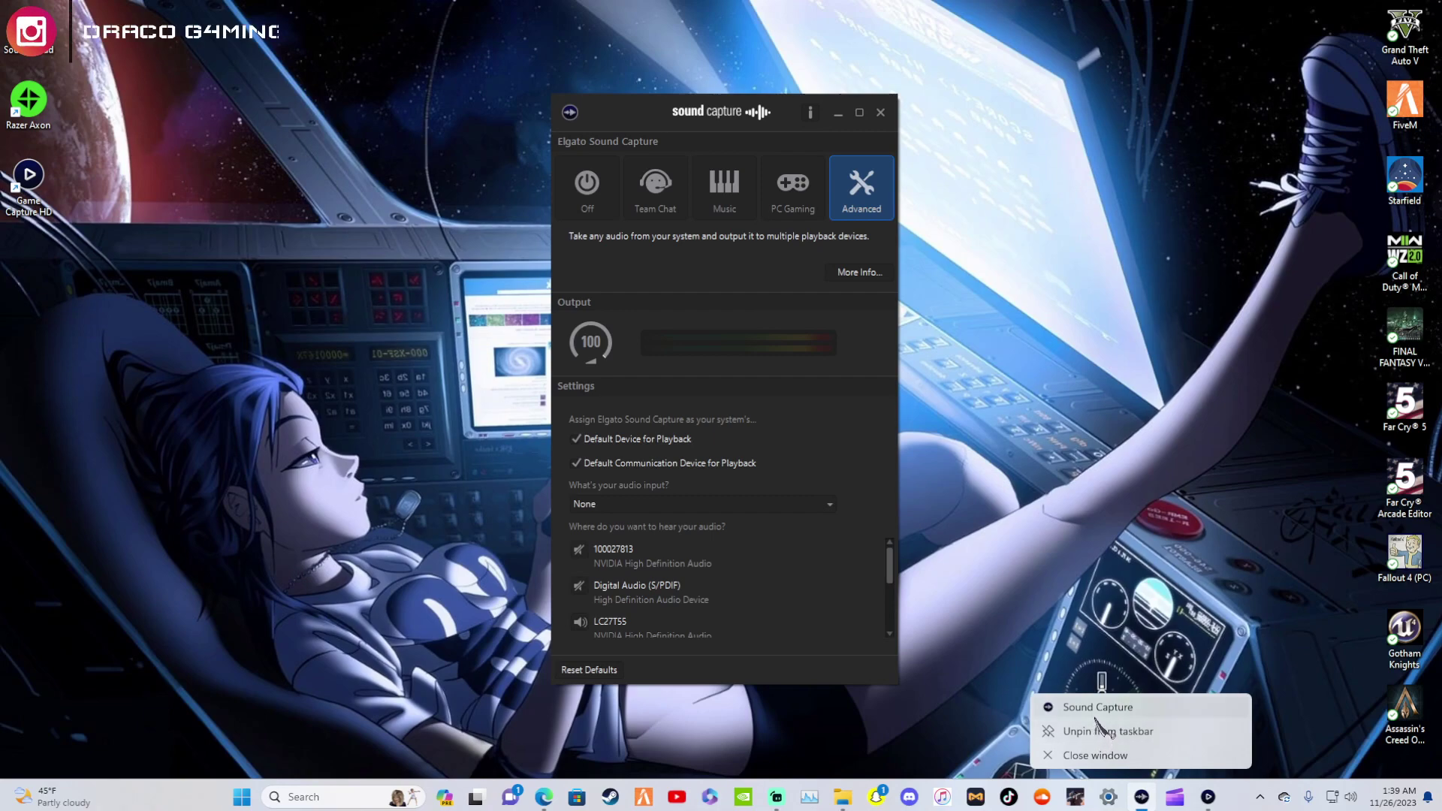
Step: Search Windows for 'sound' and open the Sound Capture file location
click(338, 797)
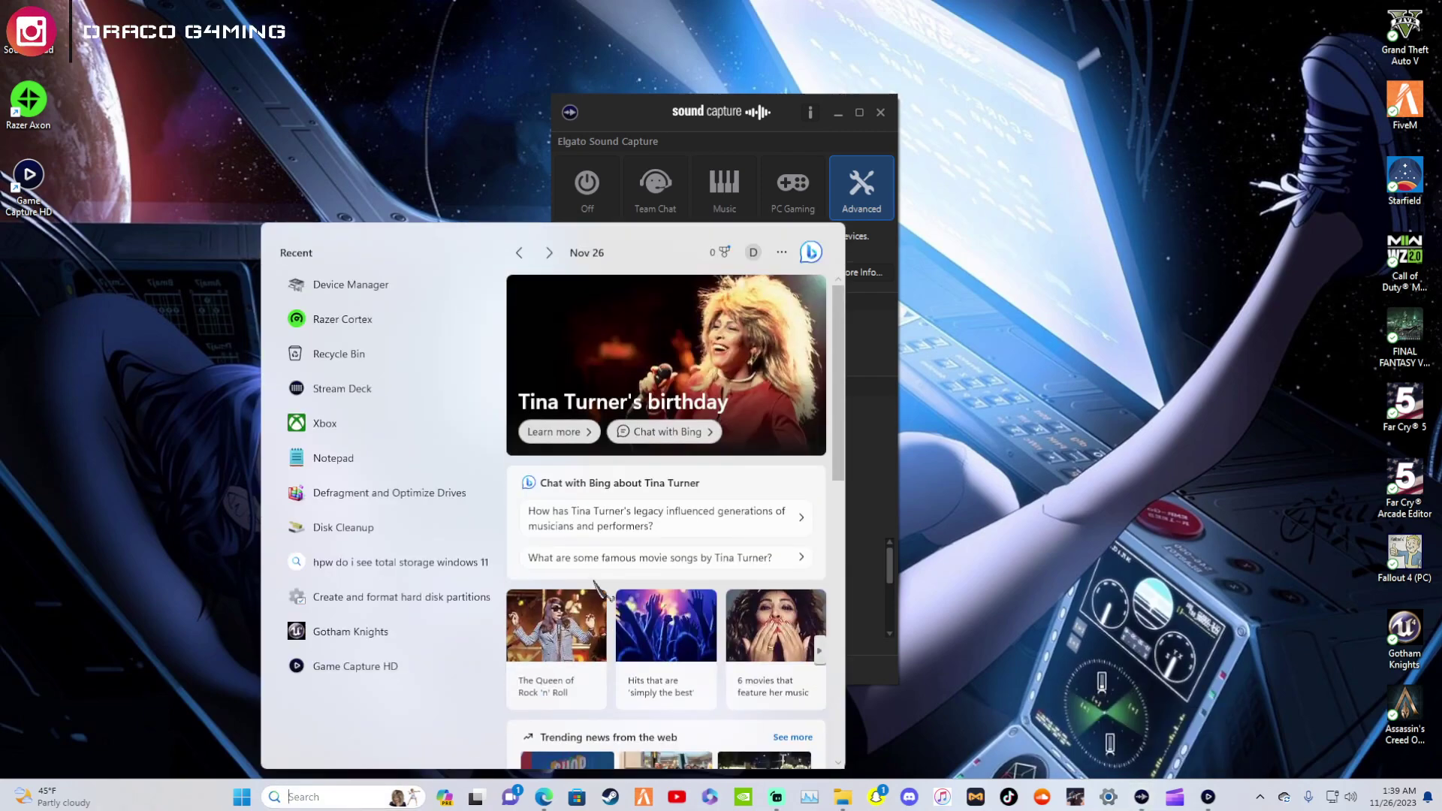
text(sound)
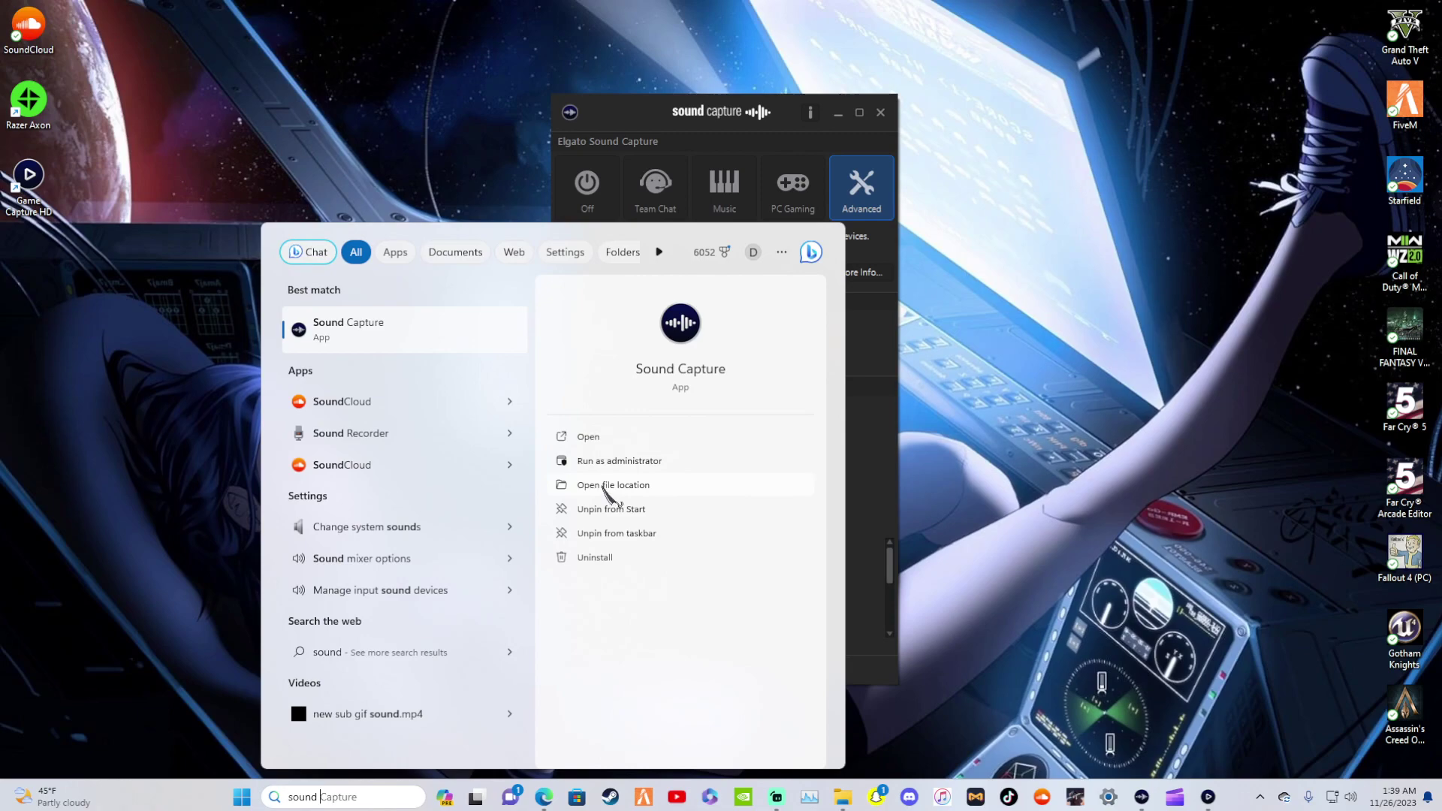
click(606, 487)
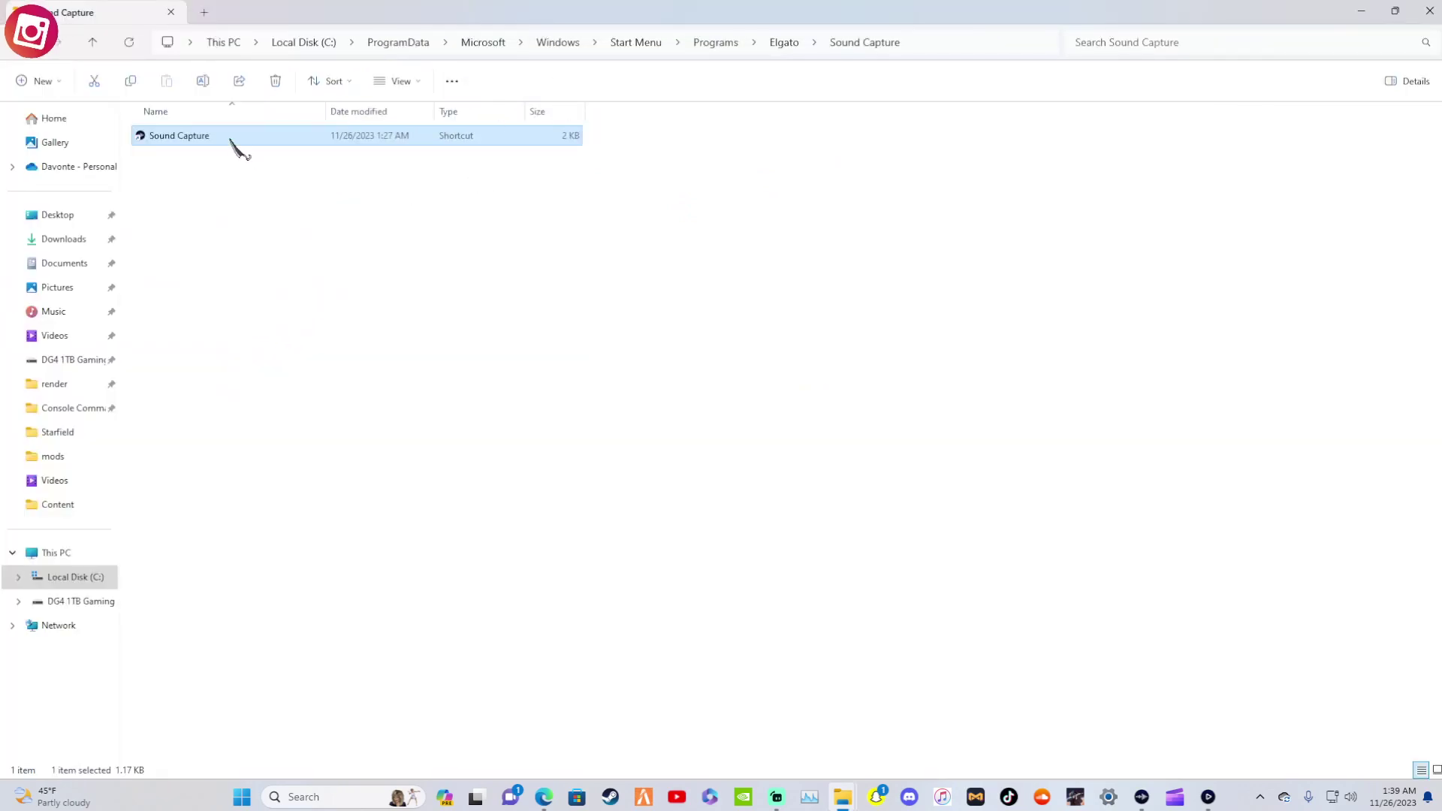
Step: Send the Sound Capture shortcut to the desktop via Send to > Desktop (create shortcut), then minimize File Explorer
right_click(228, 138)
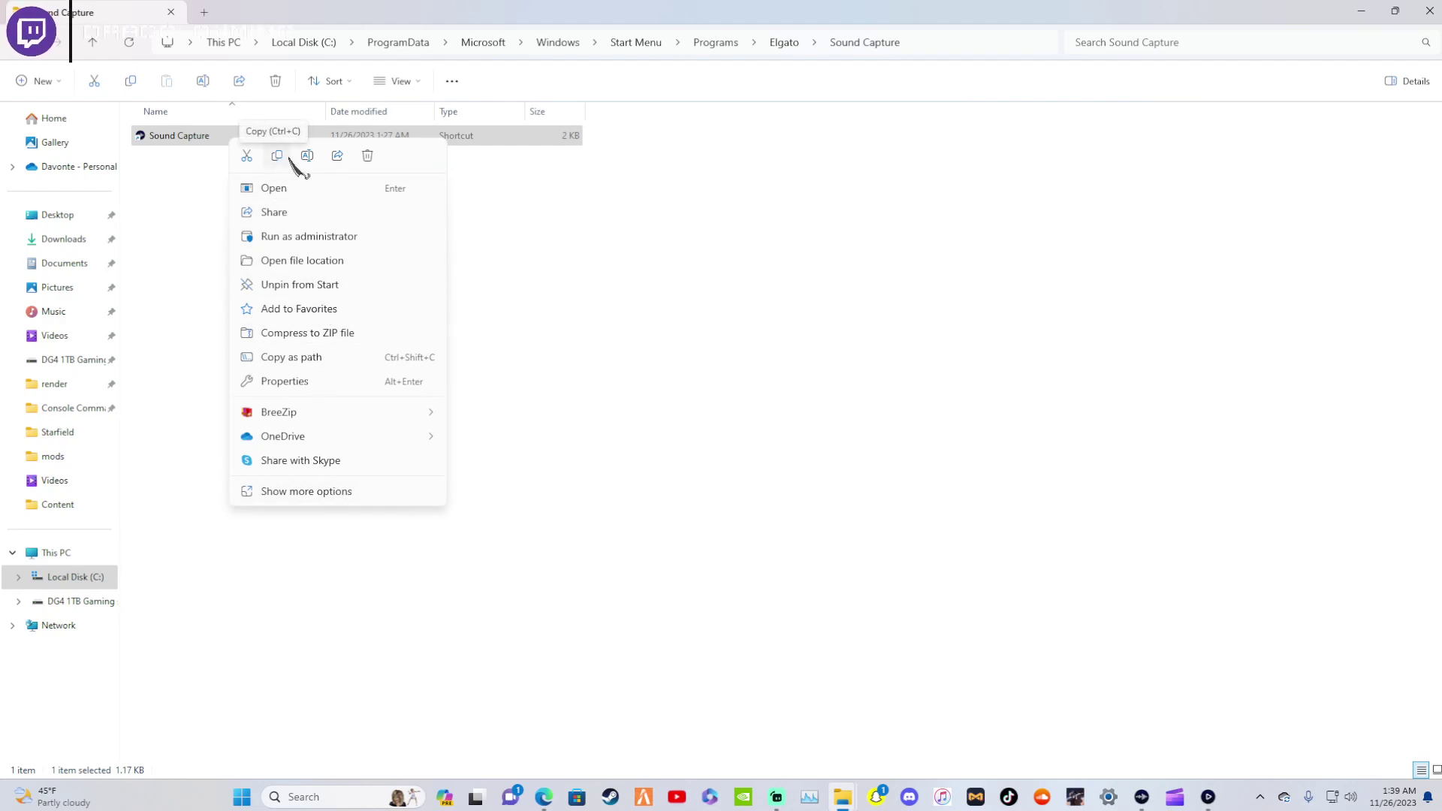
click(305, 490)
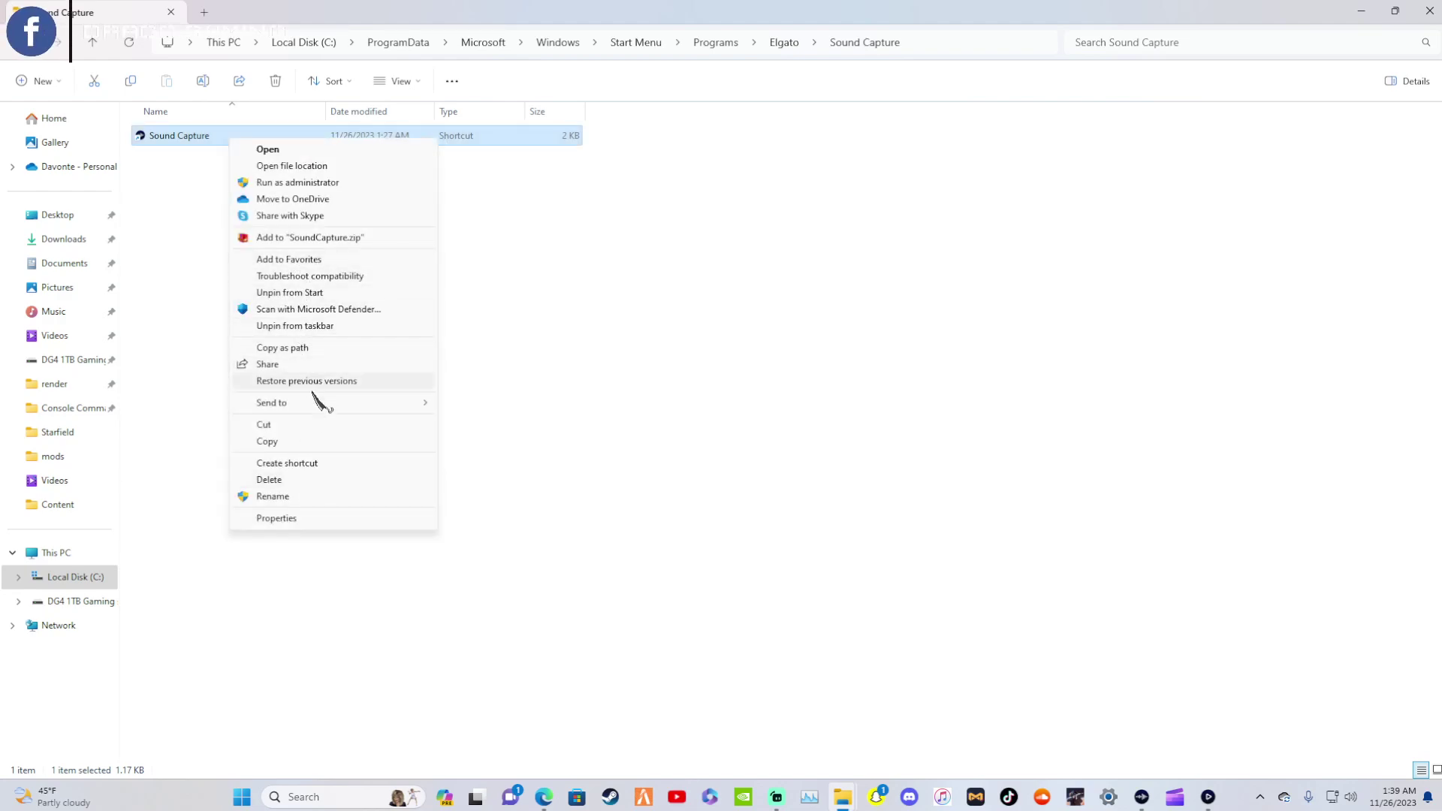
mouse_move(315, 404)
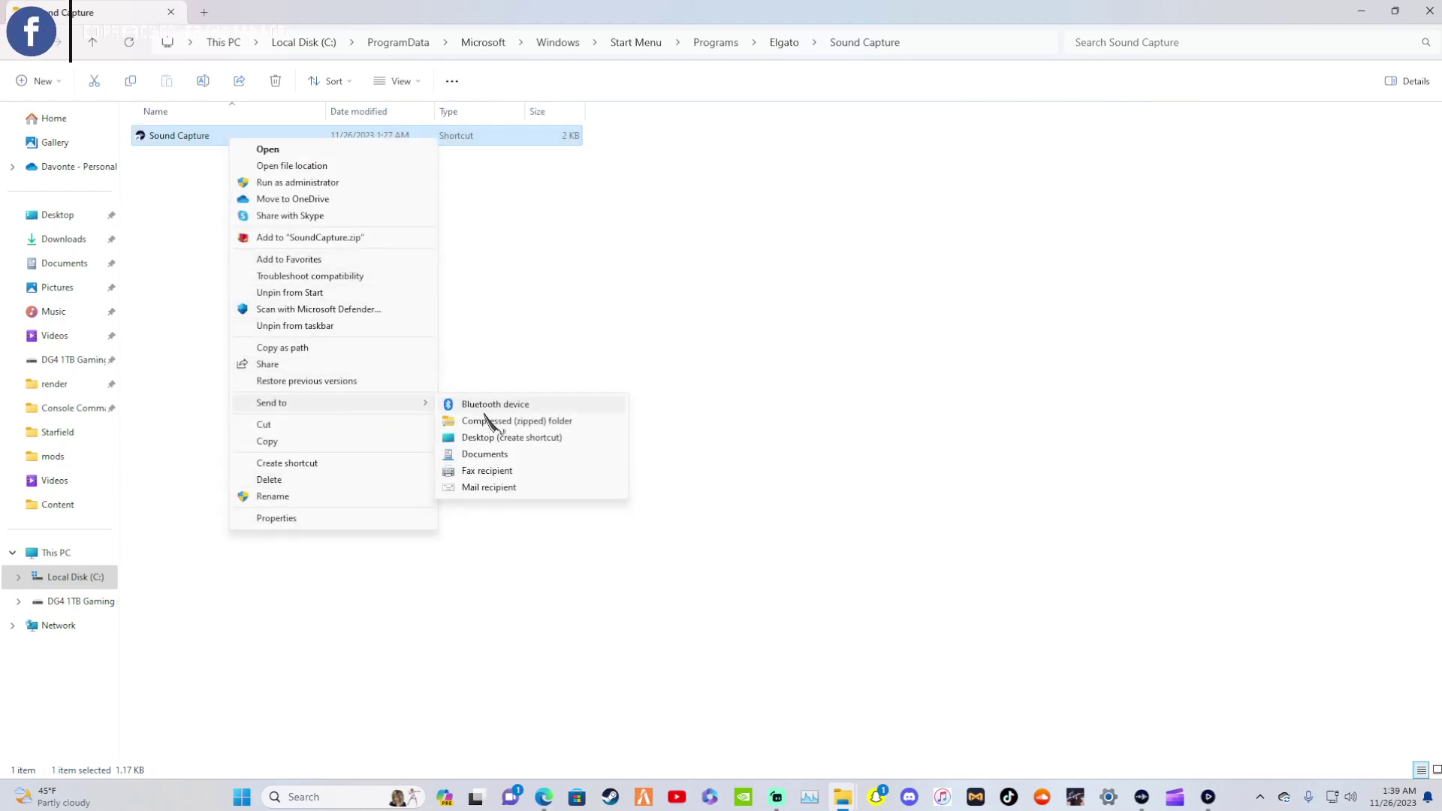
click(483, 438)
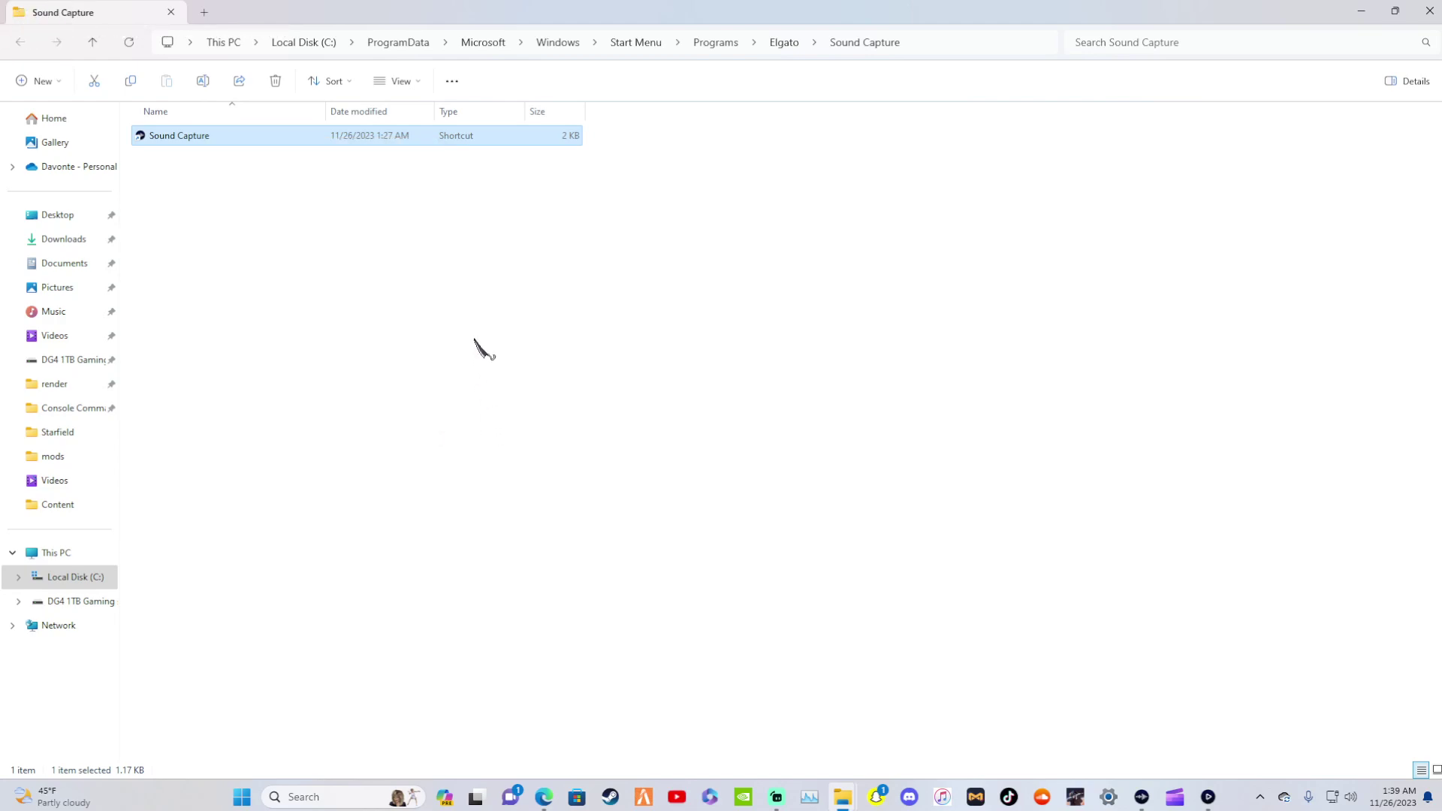
click(1360, 12)
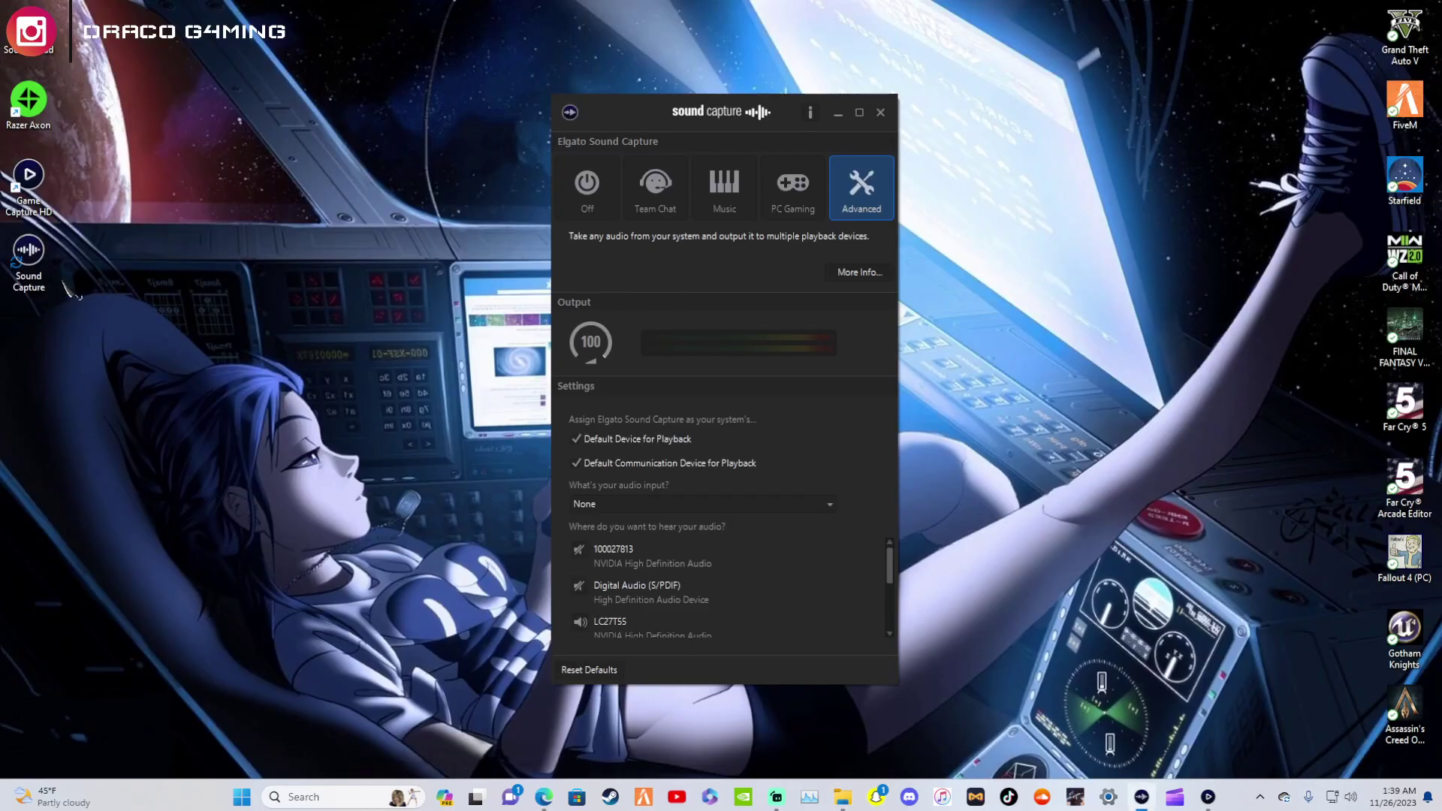
Step: Nudge the new desktop shortcut, close Sound Capture, relaunch it from the shortcut, then close it
mouse_move(43, 269)
mouse_down()
mouse_move(139, 283)
mouse_move(238, 232)
mouse_move(33, 263)
mouse_up()
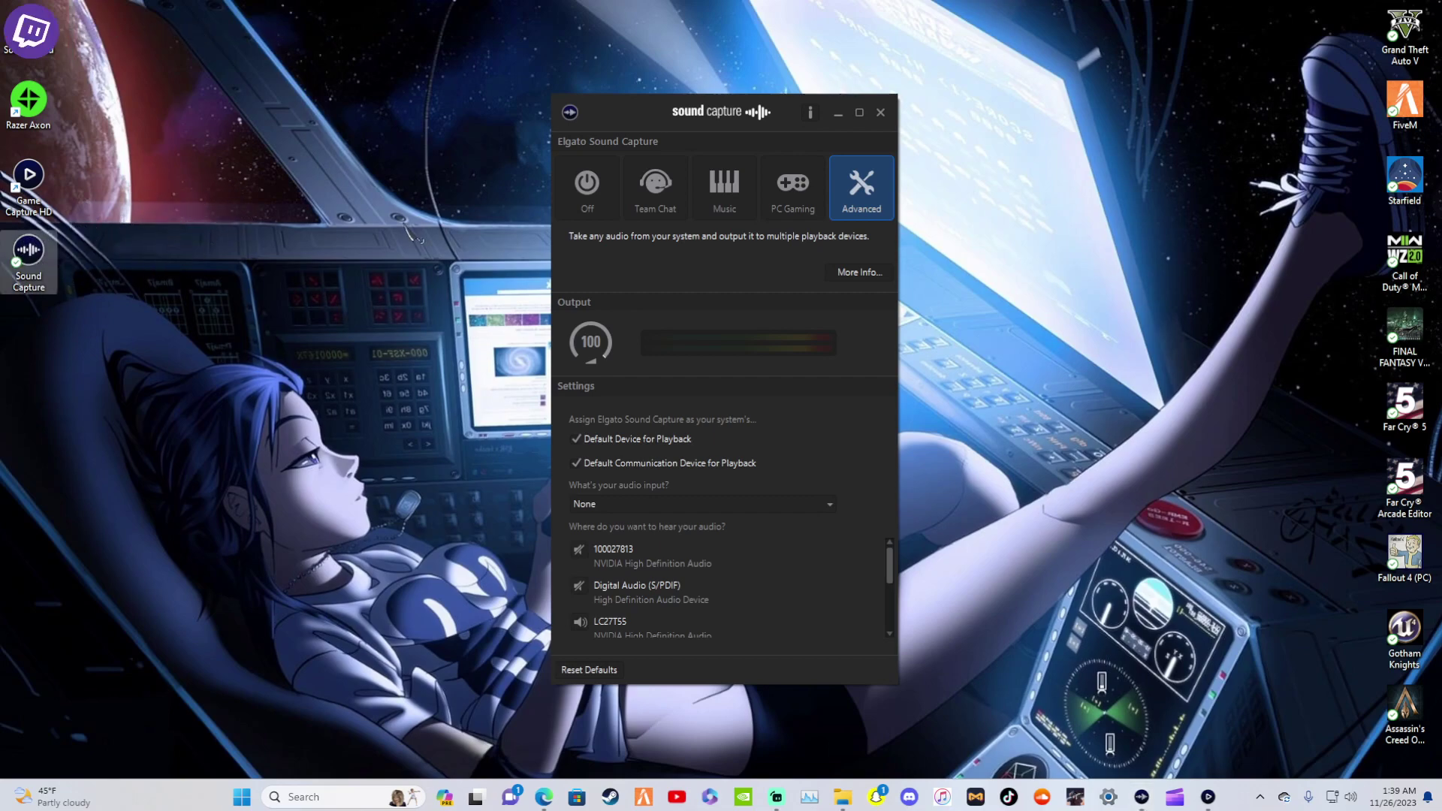
click(882, 114)
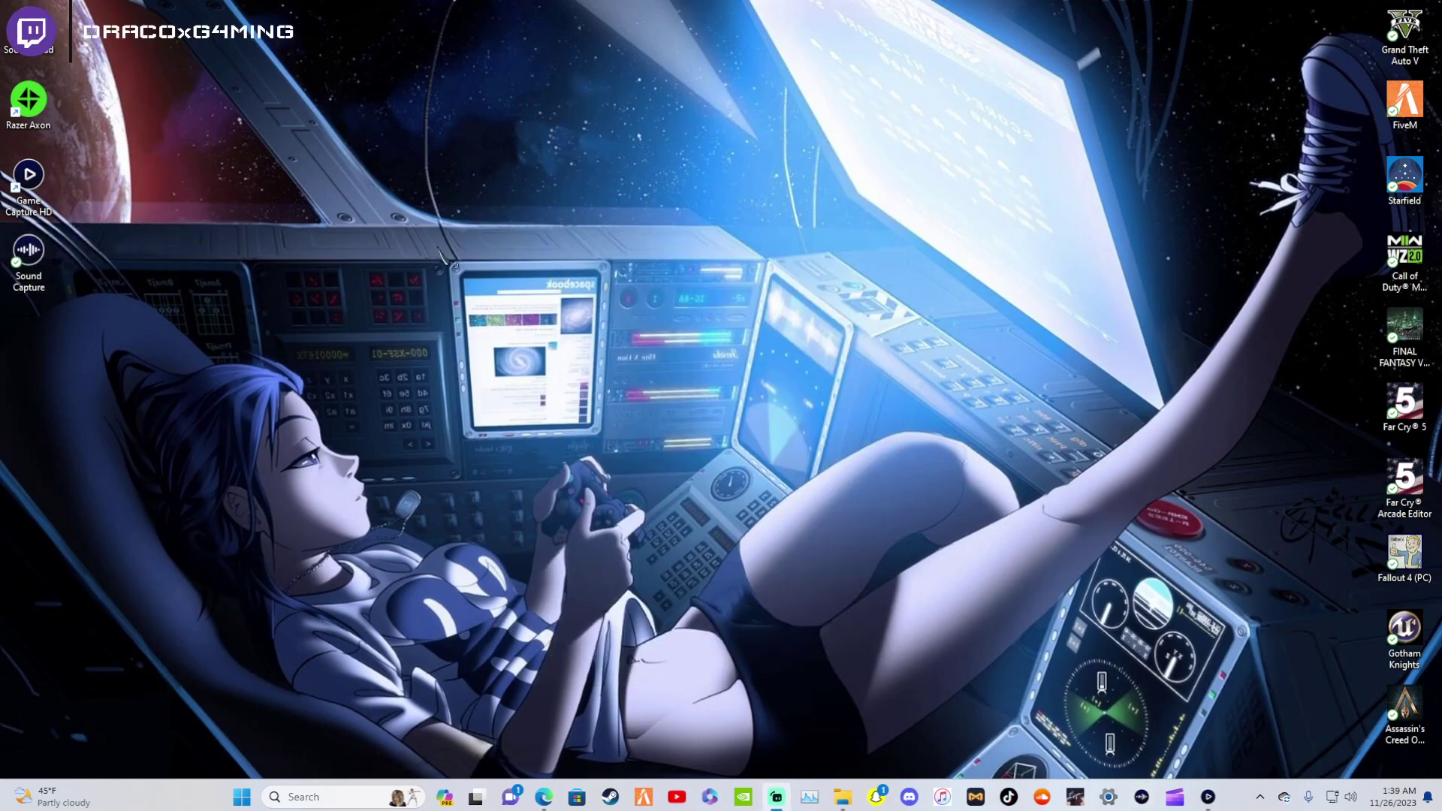
double_click(34, 259)
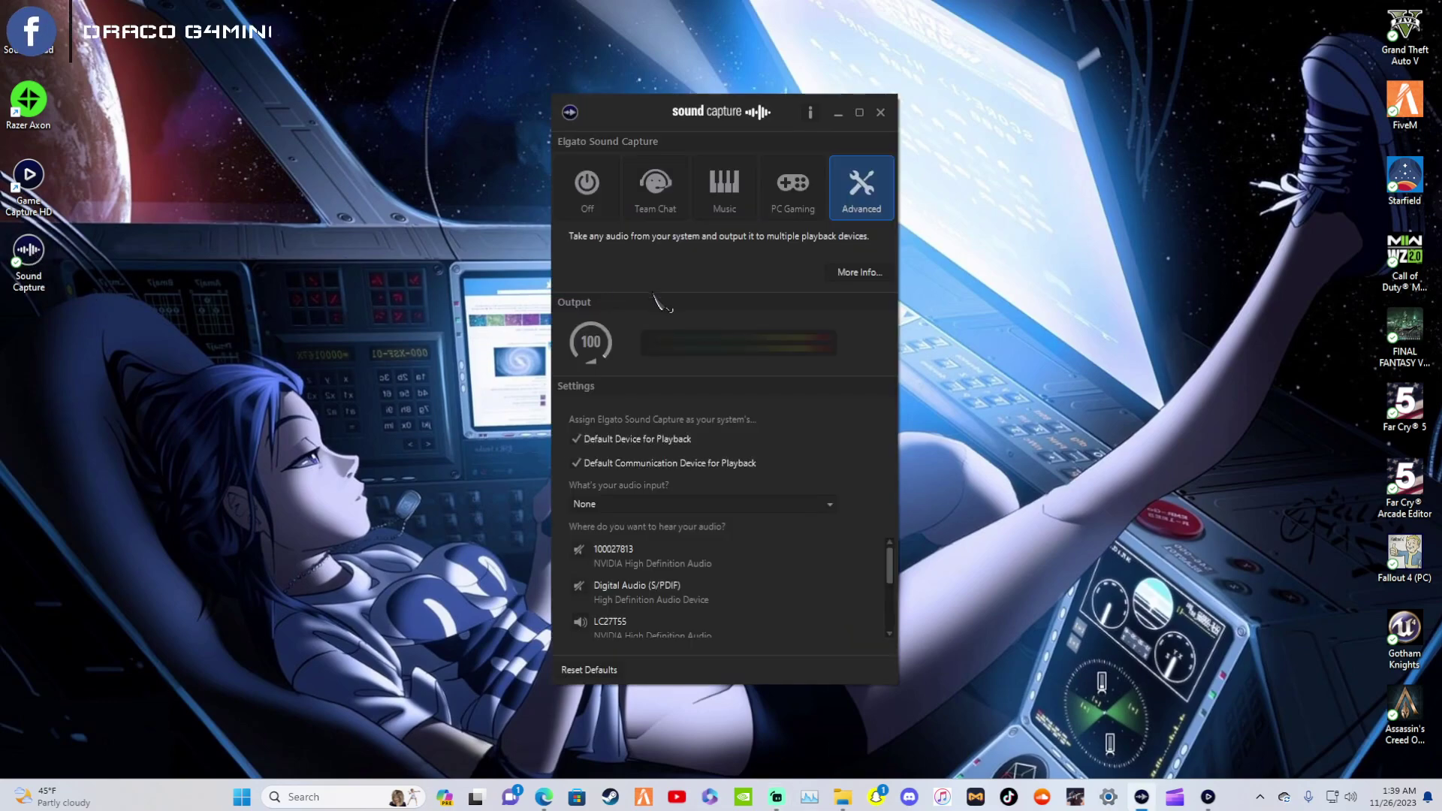
click(880, 113)
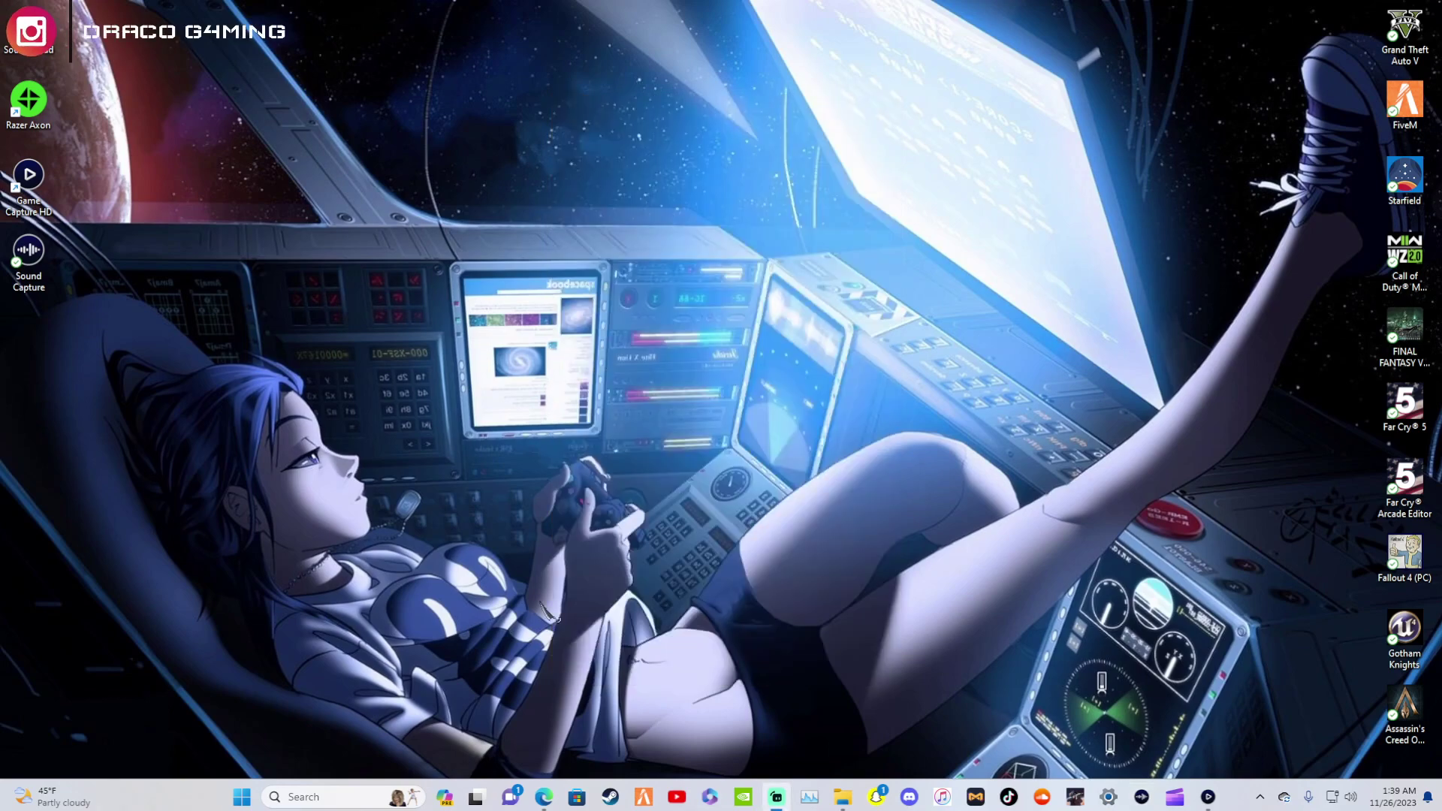